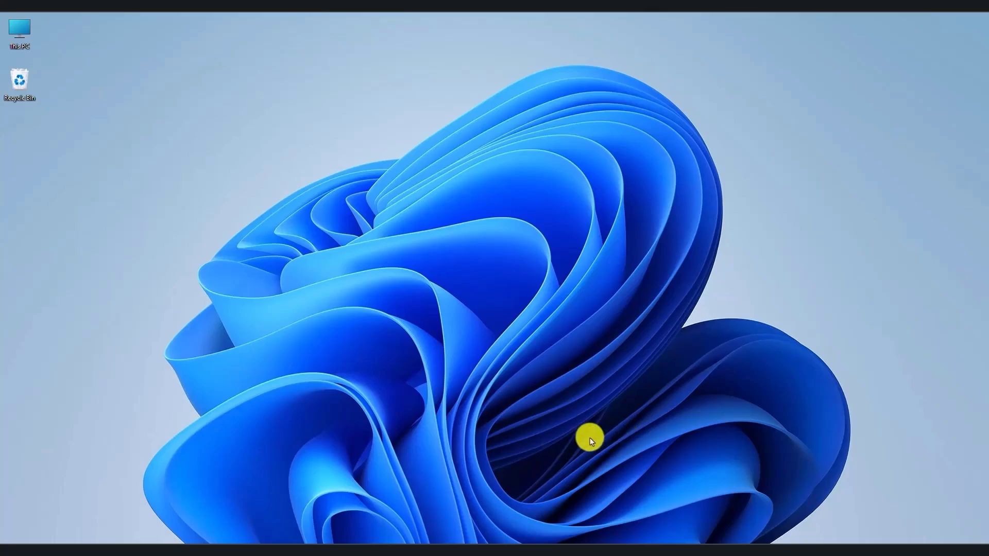
Quick-format the USB Drive (H:) as FAT32 with a 16-kilobyte allocation unit size from File Explorer, and close the window.
{"action": "left_click", "coordinate": [410, 542]}
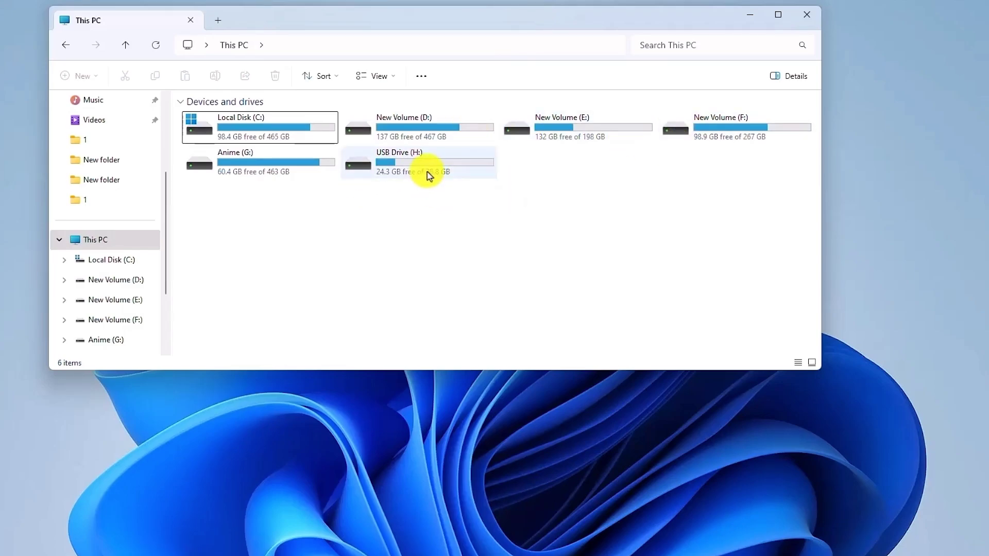
{"action": "right_click", "coordinate": [384, 173]}
{"action": "left_click", "coordinate": [376, 239]}
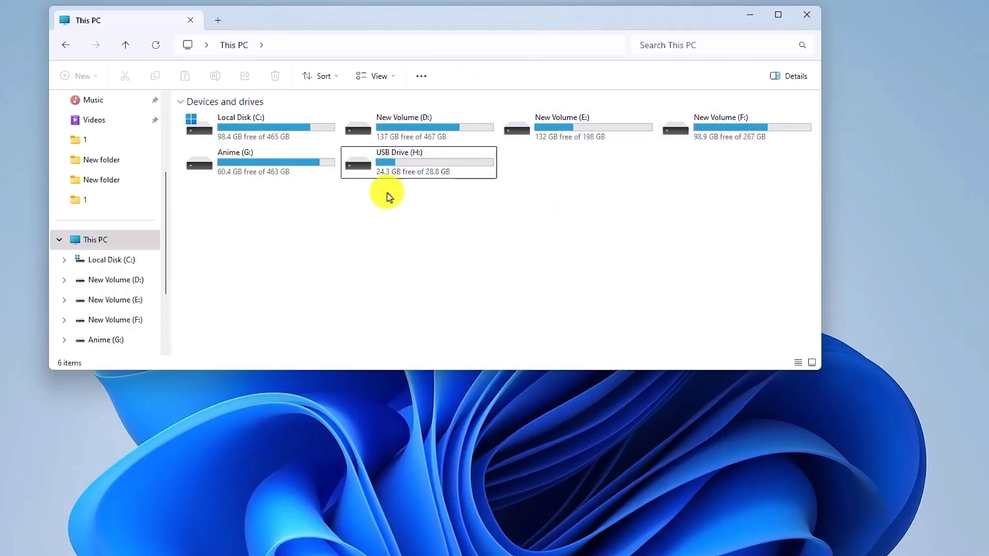
{"action": "right_click", "coordinate": [386, 158]}
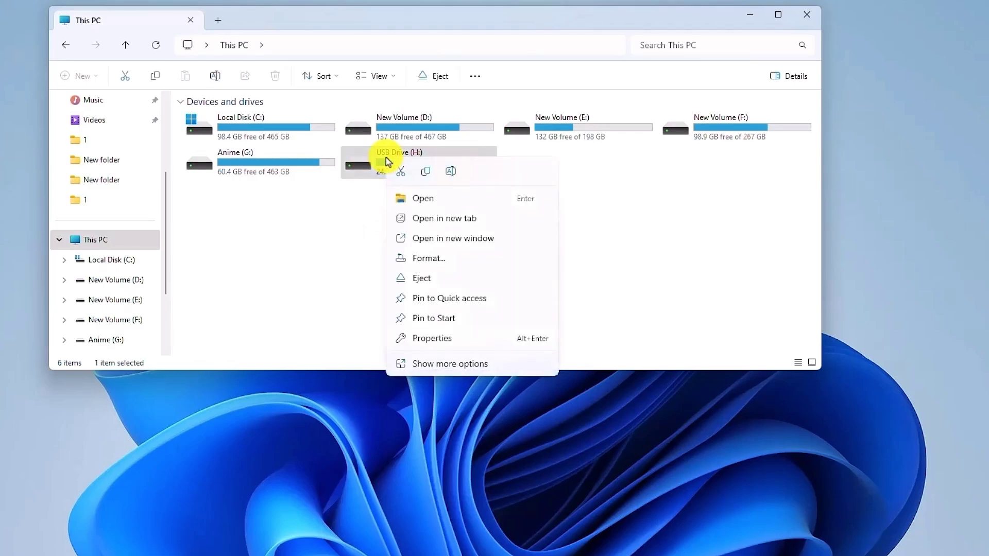
{"action": "left_click", "coordinate": [419, 255]}
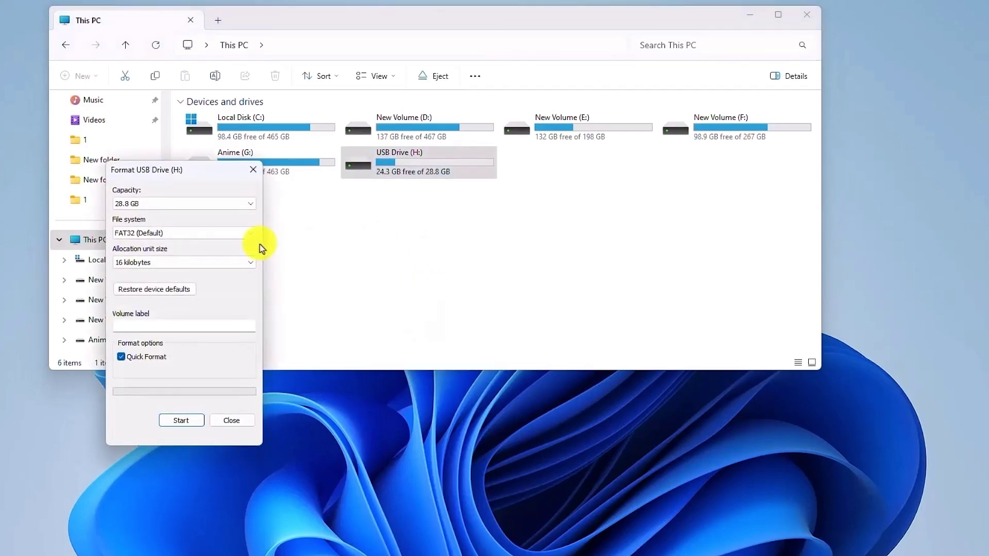
{"action": "left_click", "coordinate": [181, 421]}
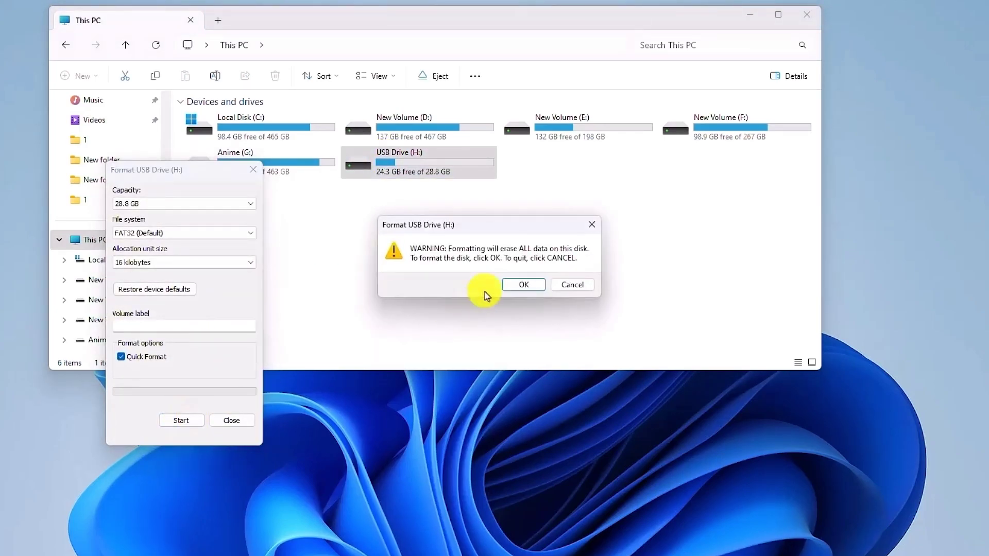
{"action": "left_click", "coordinate": [524, 286]}
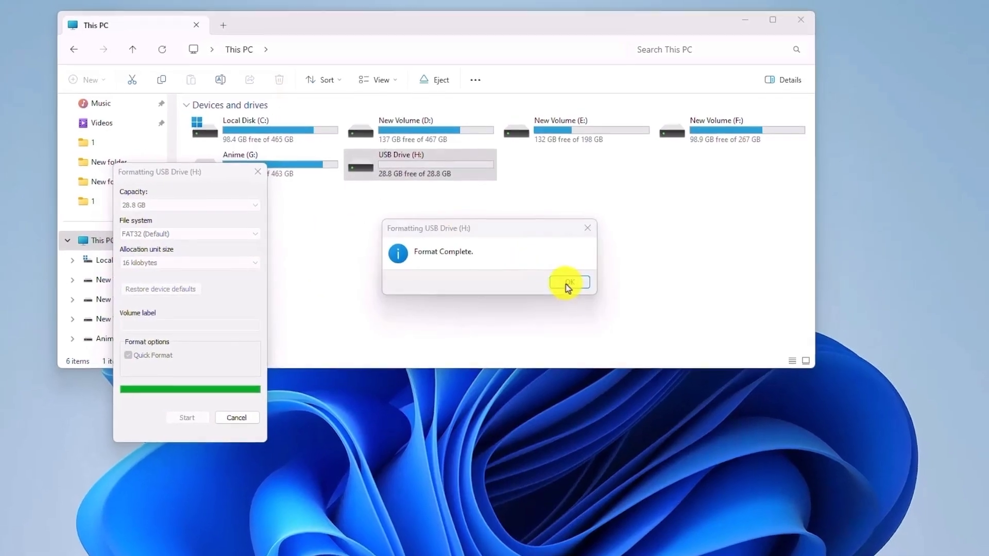
{"action": "left_click", "coordinate": [568, 283]}
{"action": "left_click", "coordinate": [237, 418]}
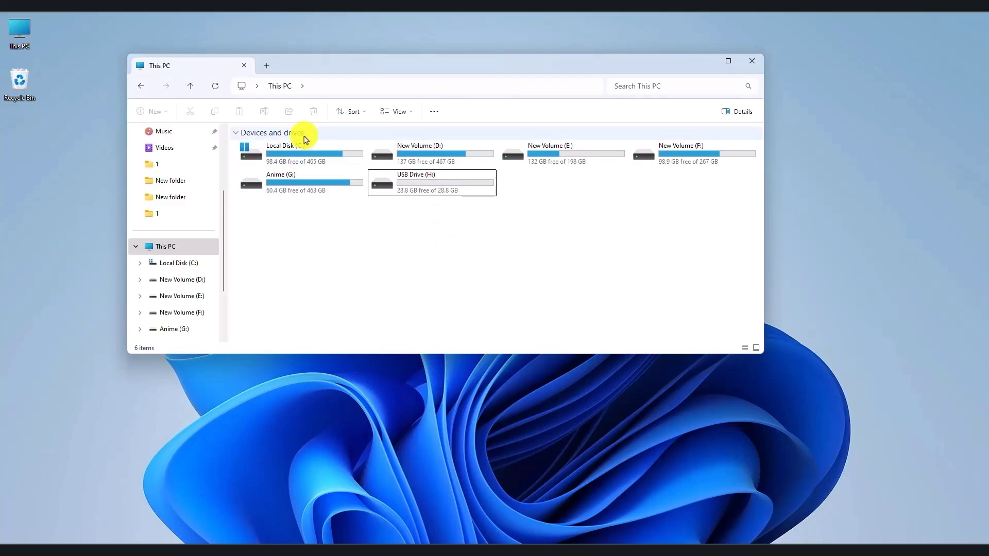
{"action": "key", "text": "alt+F4"}
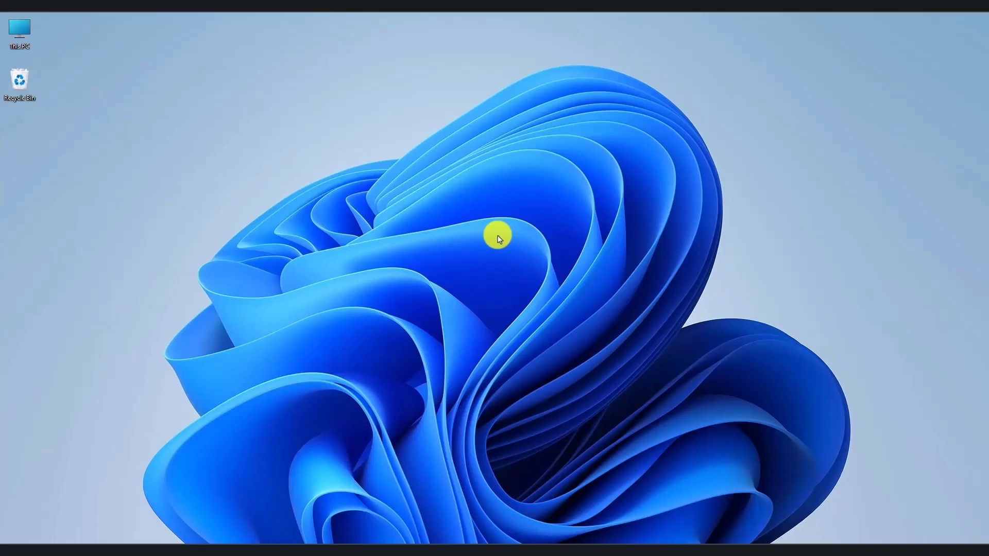
Open Command Prompt as administrator and start the diskpart utility.
{"action": "left_click", "coordinate": [370, 539]}
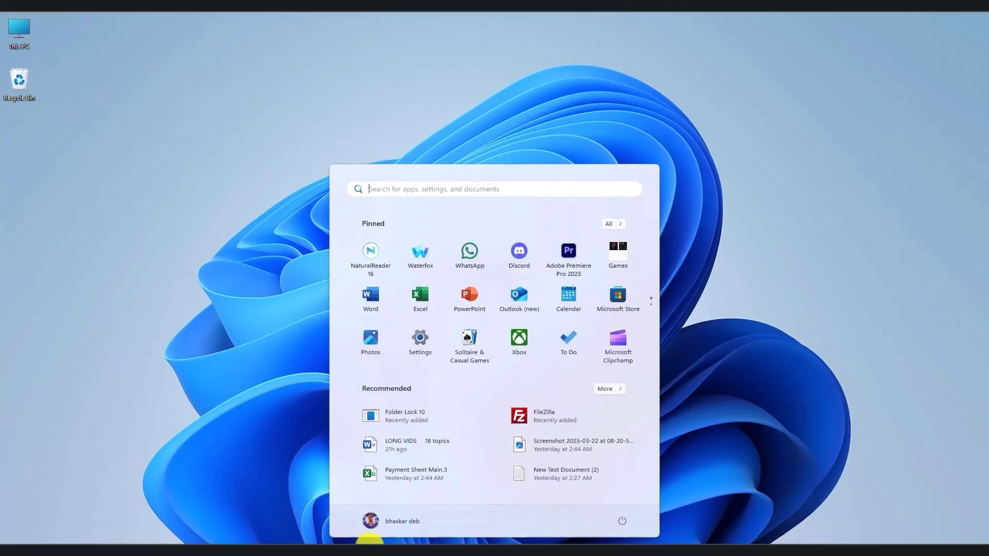
{"action": "type", "text": "cmd"}
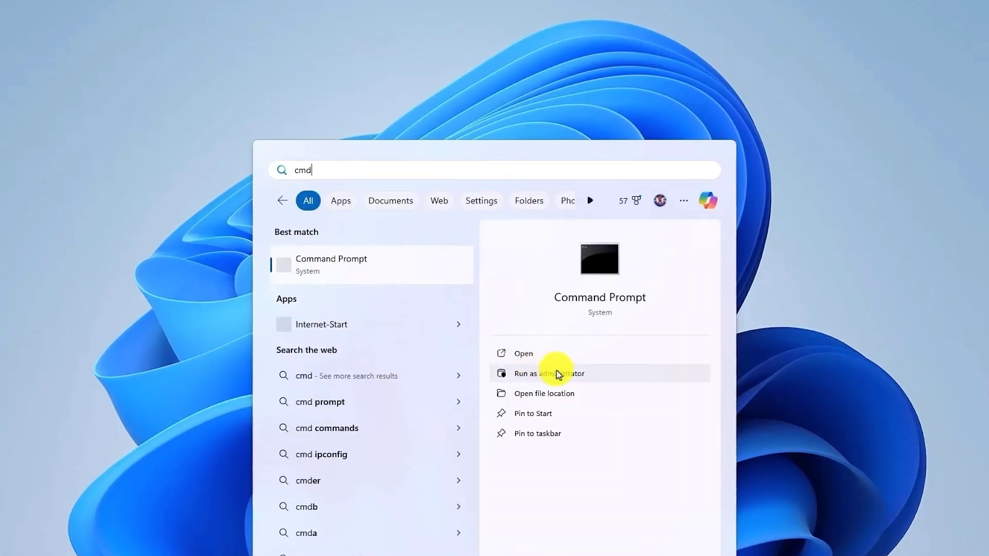
{"action": "left_click", "coordinate": [558, 373]}
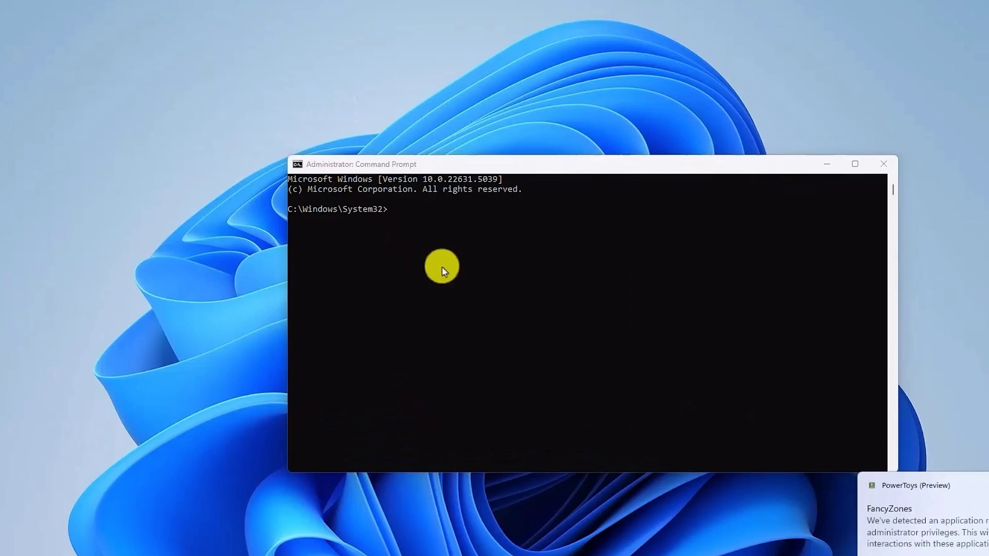
{"action": "left_click", "coordinate": [459, 221]}
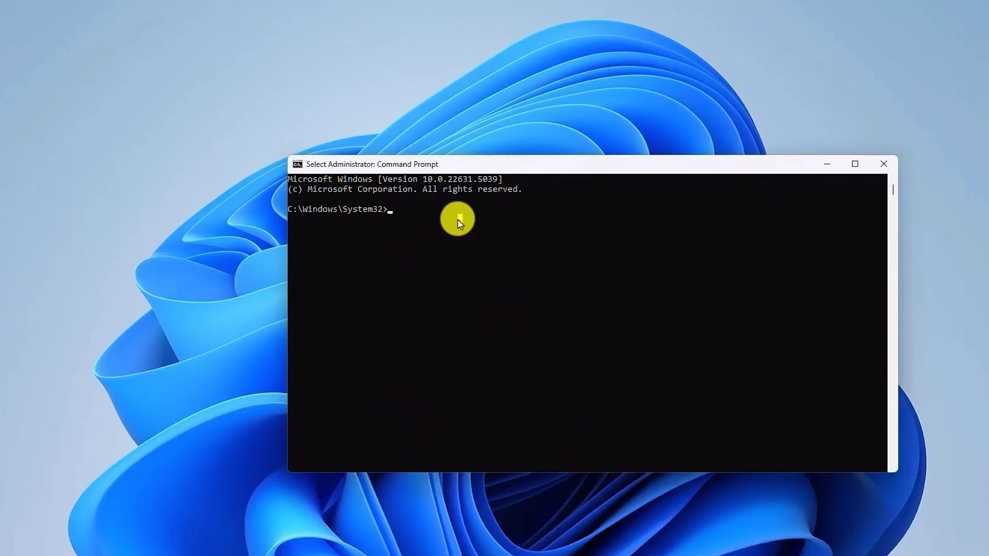
{"action": "type", "text": "diskpart"}
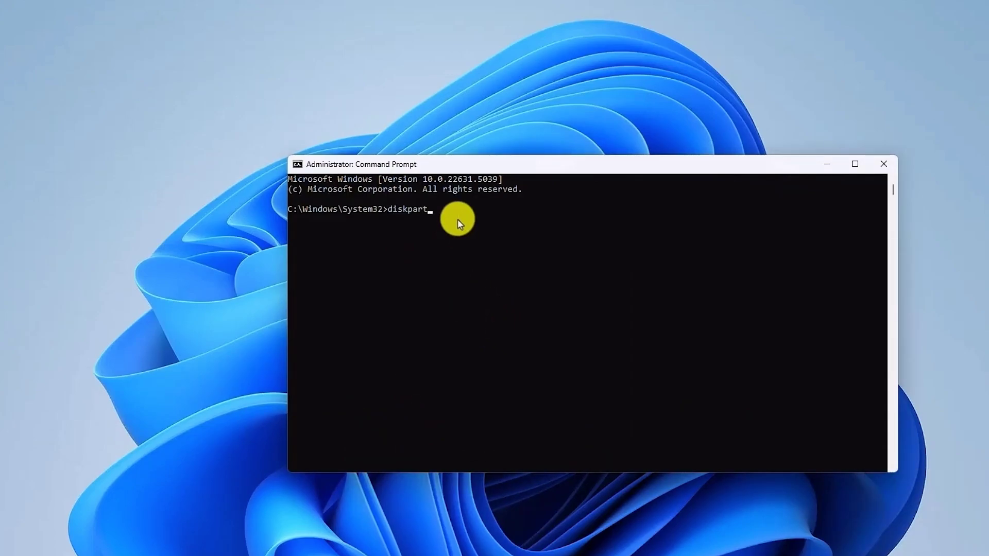
{"action": "key", "text": "Return"}
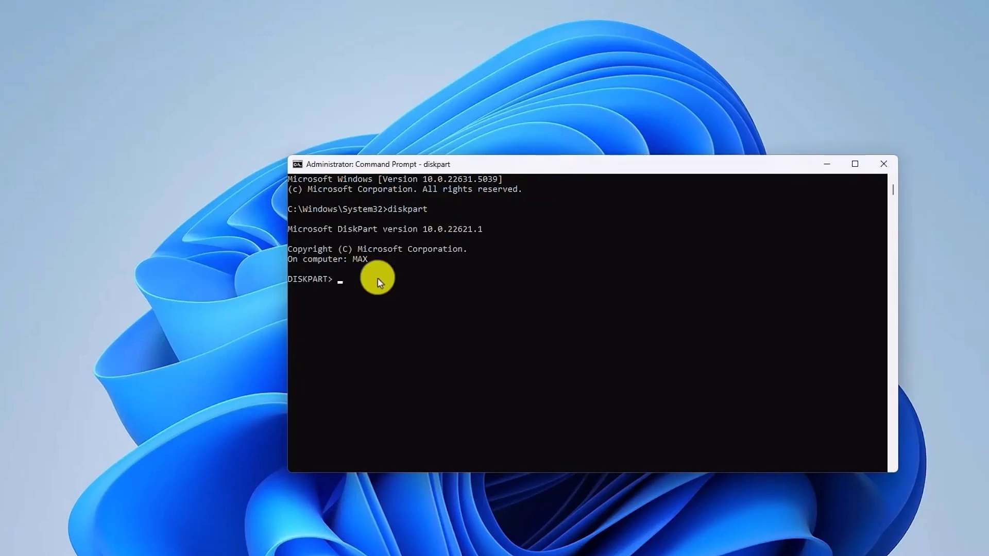
List the available disks in DiskPart and select disk 4, the 28 GB USB drive.
{"action": "type", "text": "list dis"}
{"action": "key", "text": "Return"}
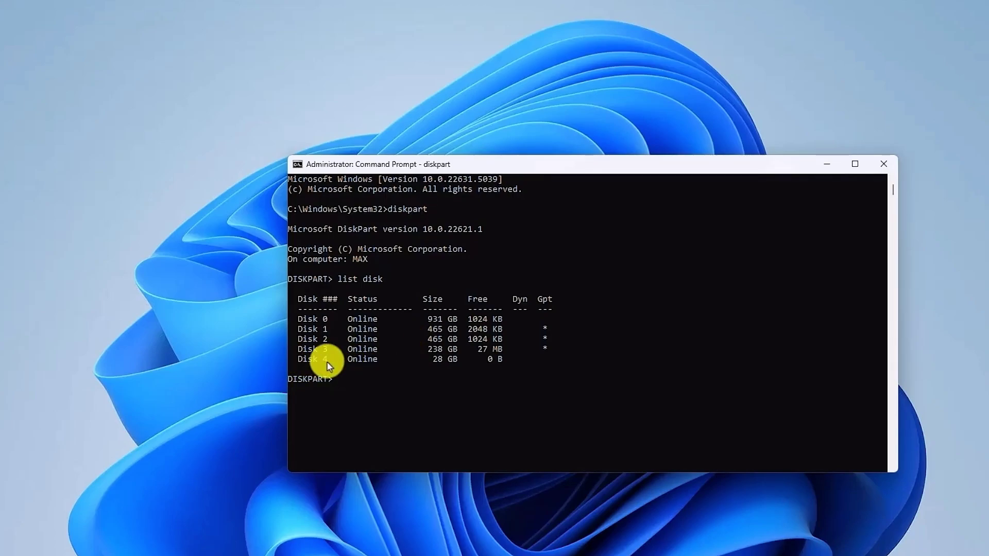
{"action": "type", "text": "select disk 4"}
{"action": "key", "text": "Return"}
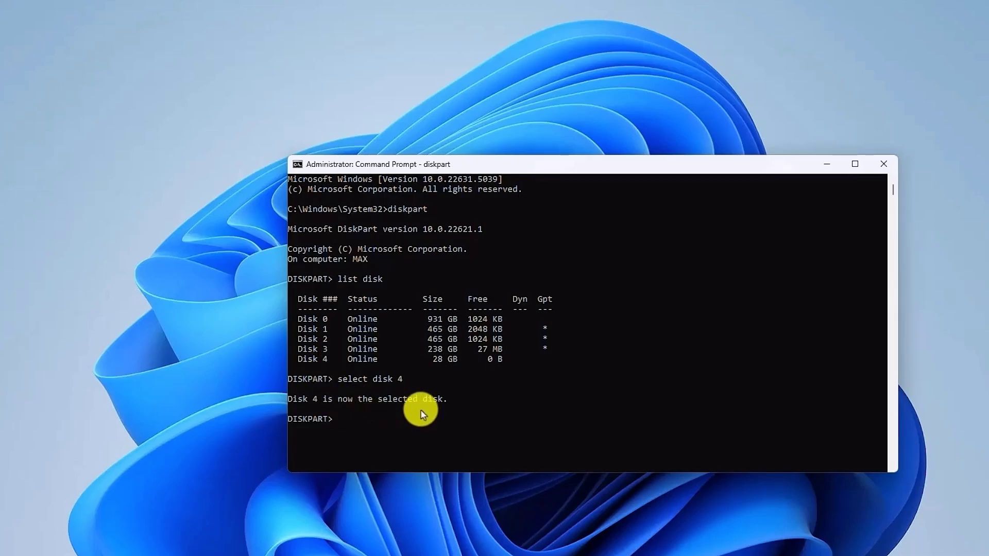
Clean the selected disk and convert it to GPT.
{"action": "type", "text": "clean"}
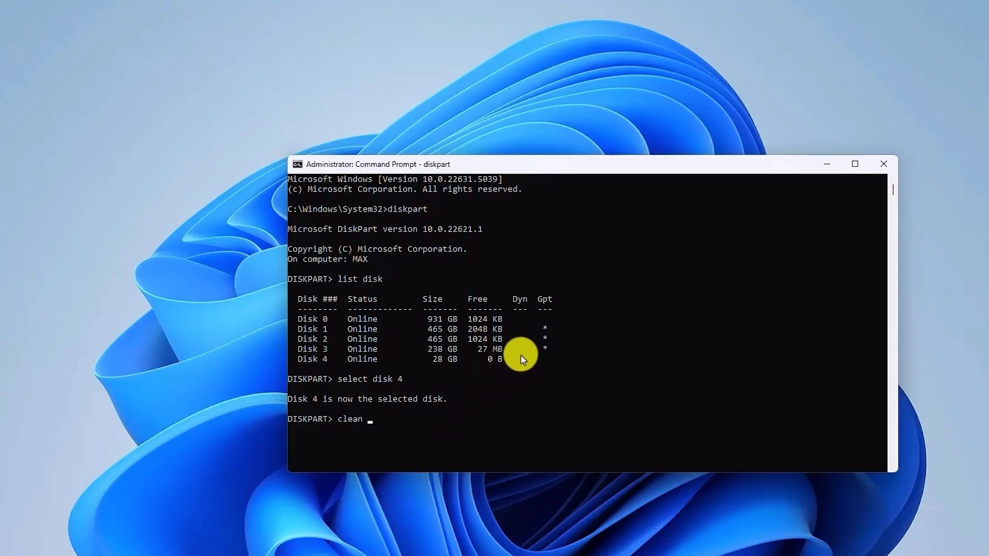
{"action": "key", "text": "Return"}
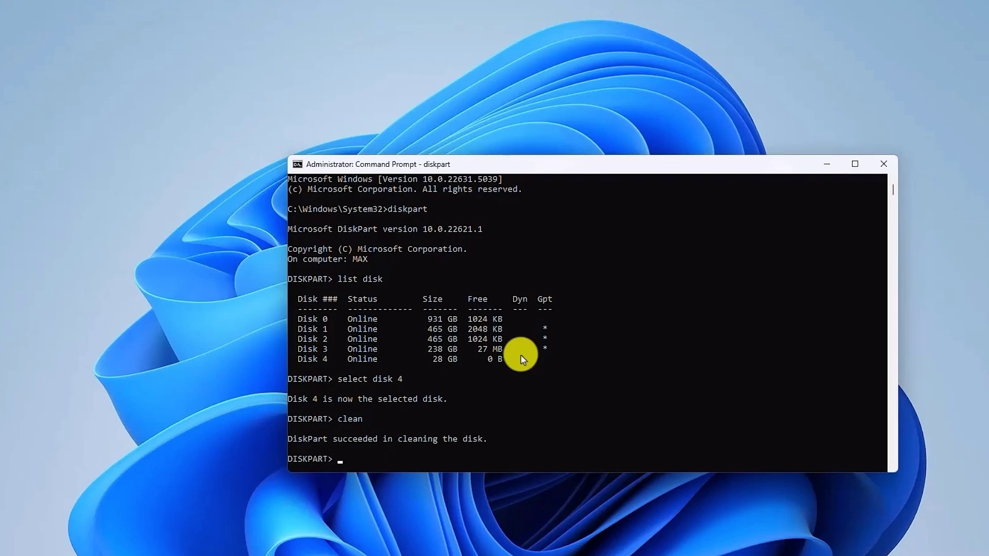
{"action": "type", "text": "convert GPT"}
{"action": "key", "text": "Return"}
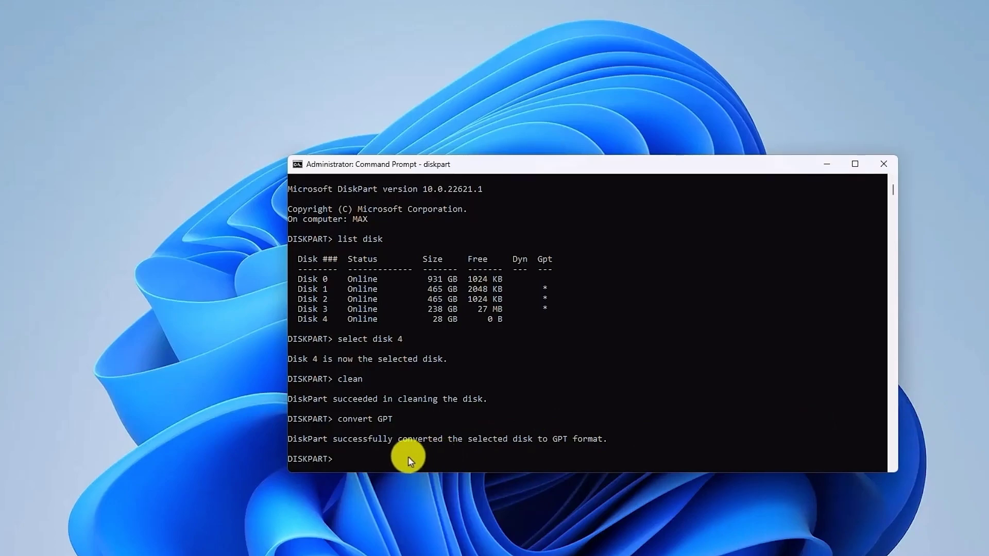
Create a primary partition on the selected disk and close Command Prompt.
{"action": "type", "text": "create partition primary"}
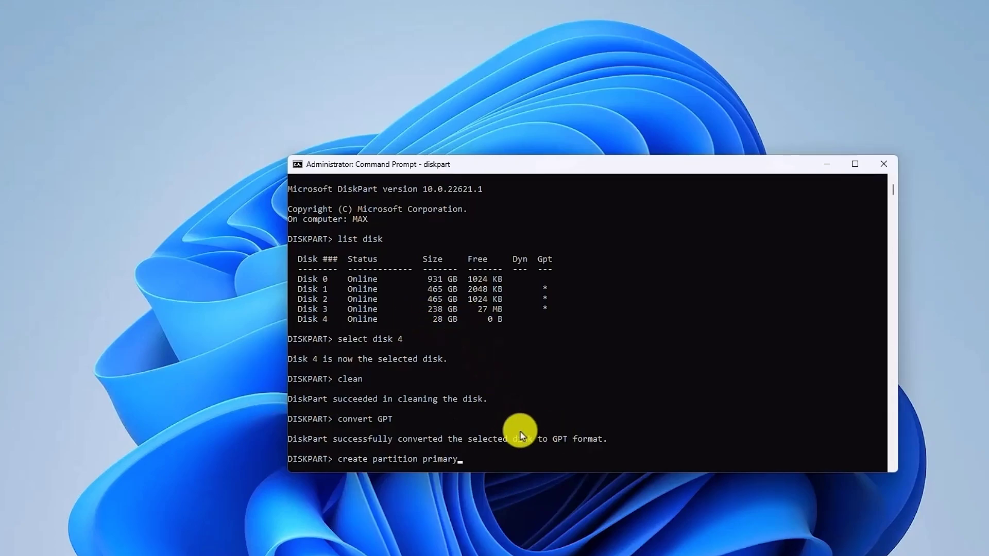
{"action": "left_click", "coordinate": [508, 456]}
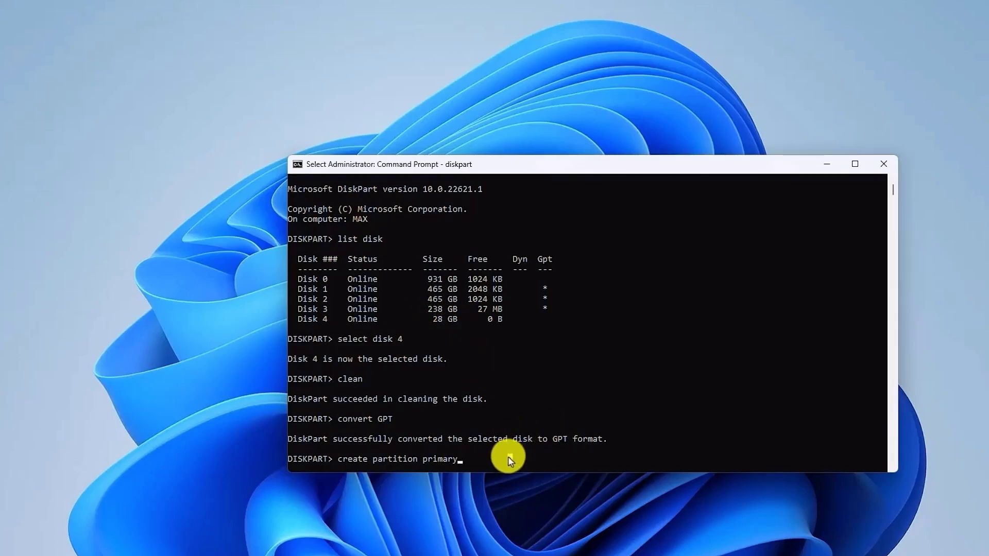
{"action": "key", "text": "Return"}
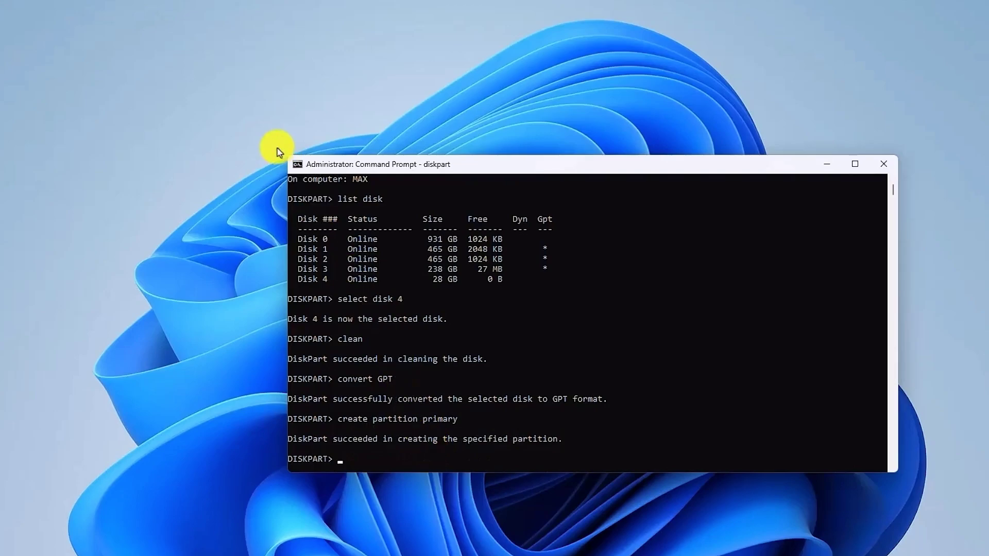
{"action": "left_click", "coordinate": [277, 101]}
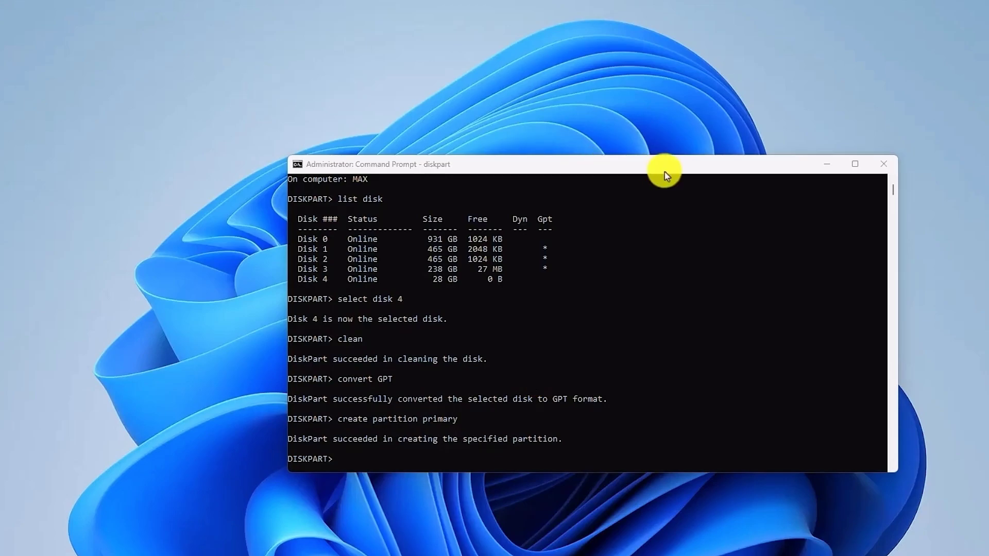
{"action": "left_click", "coordinate": [881, 166]}
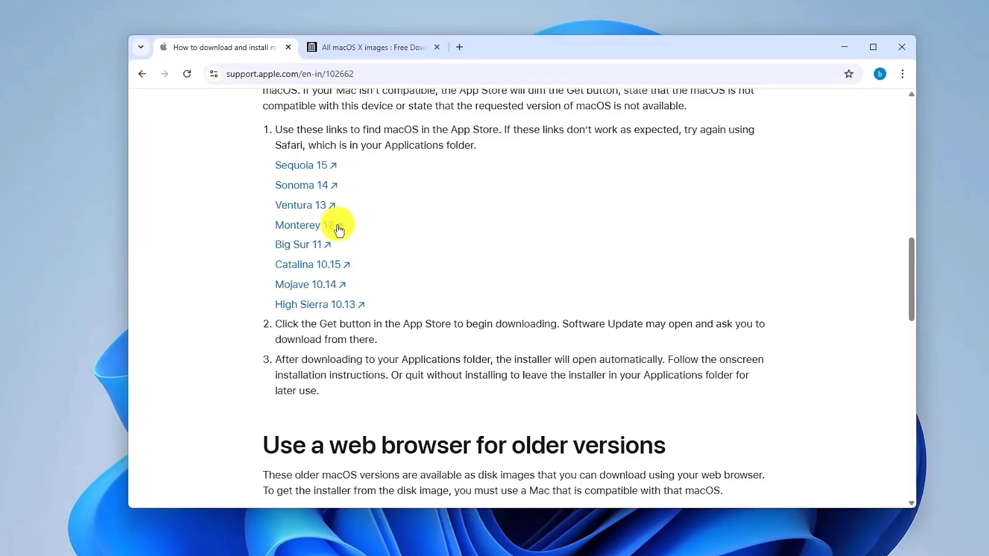
Switch to the archive.org page "All macOS X images" in the browser and examine the listed macOS versions from Catalina to Sonoma.
{"action": "left_click", "coordinate": [374, 47]}
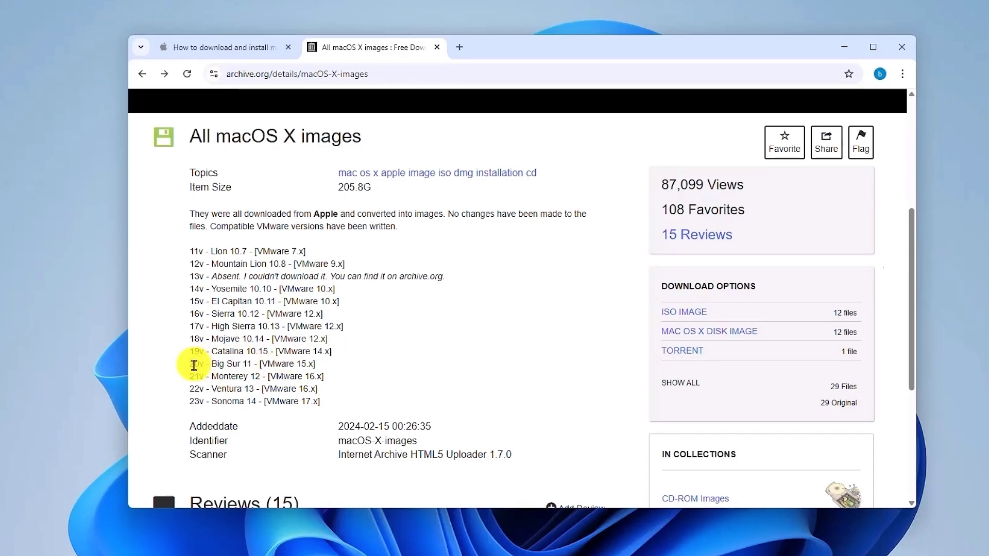
{"action": "left_click_drag", "start_coordinate": [189, 364], "coordinate": [337, 370]}
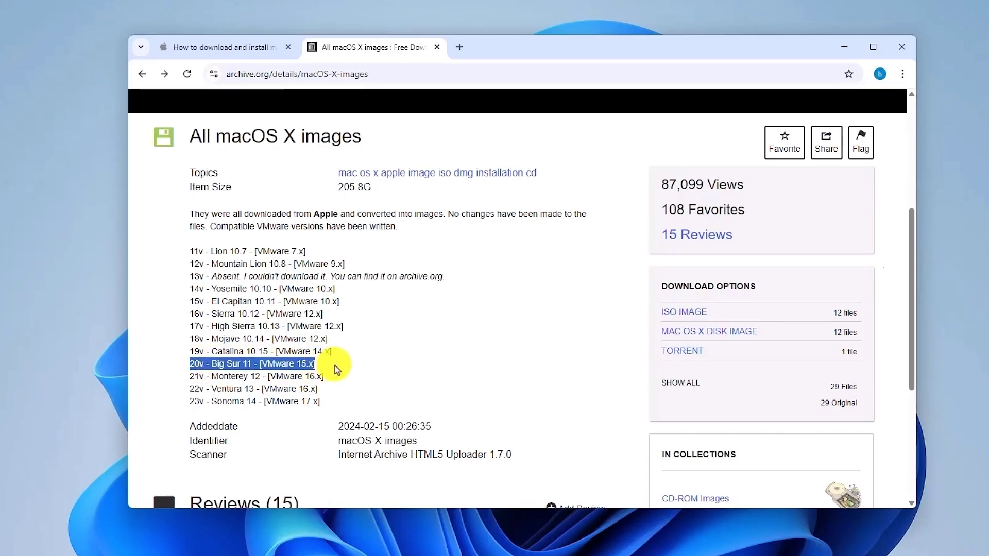
{"action": "left_click_drag", "start_coordinate": [189, 375], "coordinate": [329, 376]}
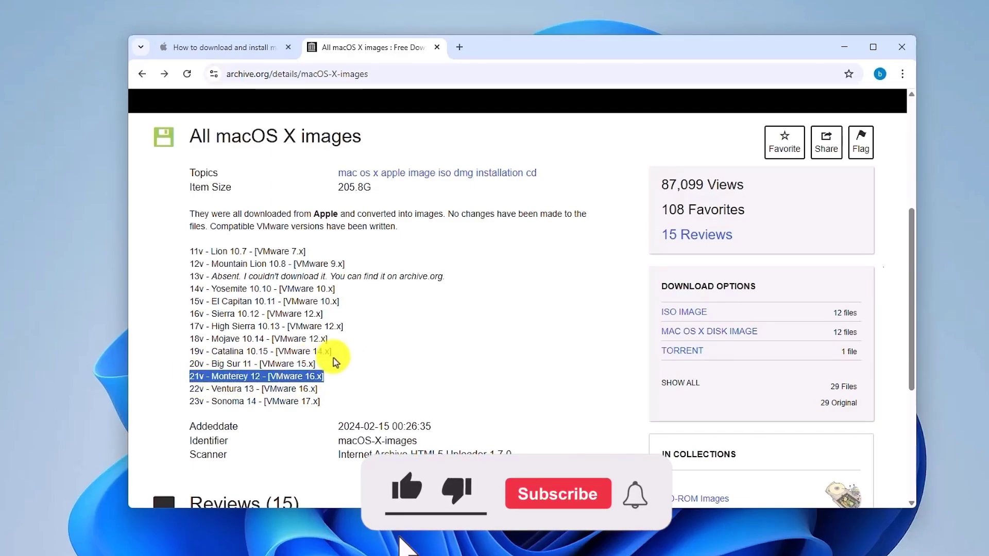
{"action": "left_click", "coordinate": [339, 364]}
{"action": "left_click_drag", "start_coordinate": [189, 375], "coordinate": [404, 382]}
{"action": "left_click_drag", "start_coordinate": [194, 349], "coordinate": [364, 358]}
{"action": "left_click", "coordinate": [364, 357]}
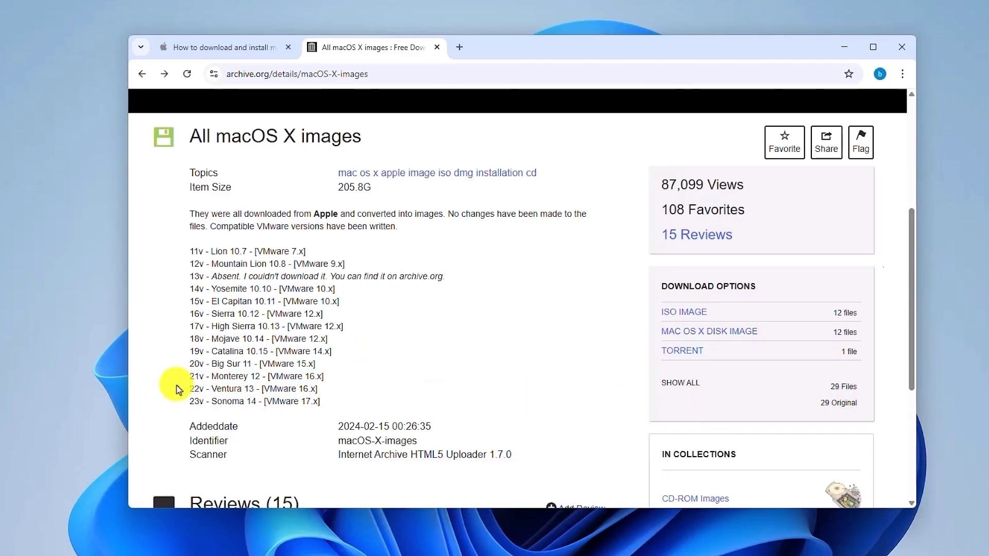
{"action": "left_click_drag", "start_coordinate": [174, 388], "coordinate": [433, 390]}
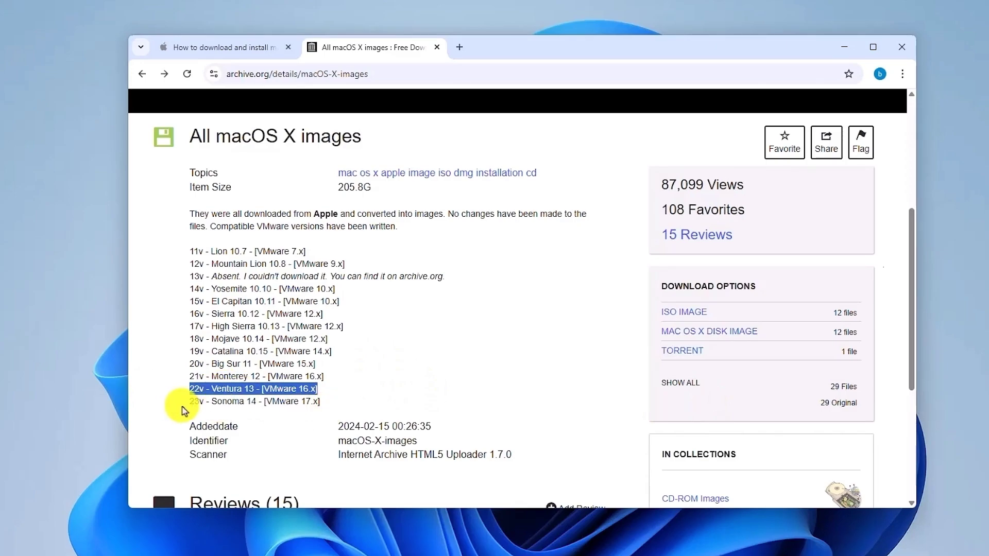
{"action": "left_click_drag", "start_coordinate": [184, 402], "coordinate": [441, 411]}
{"action": "left_click_drag", "start_coordinate": [201, 381], "coordinate": [375, 386]}
{"action": "left_click", "coordinate": [375, 387]}
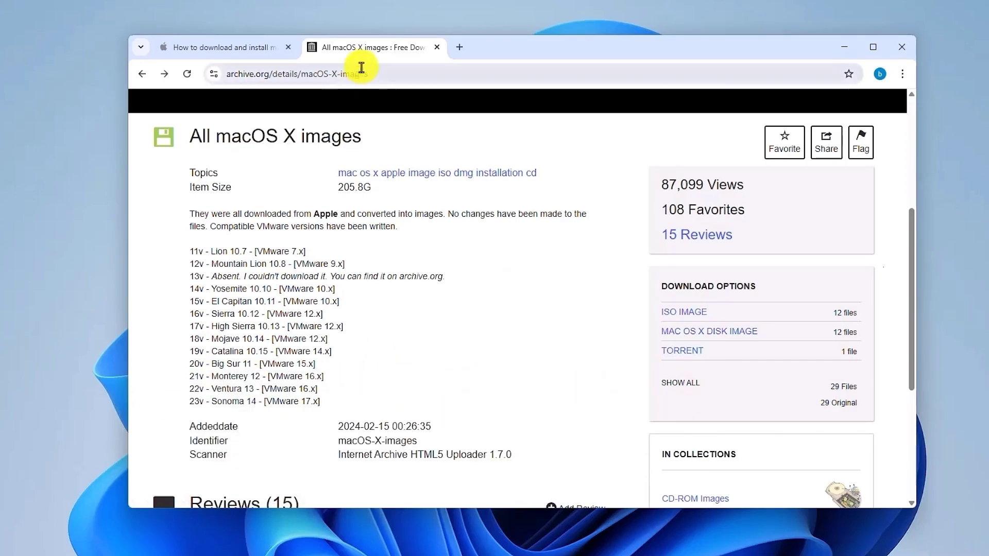
Show all files of the macOS X images item, download Ventura 13.dmg, and dismiss the finished download's dialog.
{"action": "scroll", "coordinate": [403, 326], "scroll_direction": "up", "scroll_amount": 4}
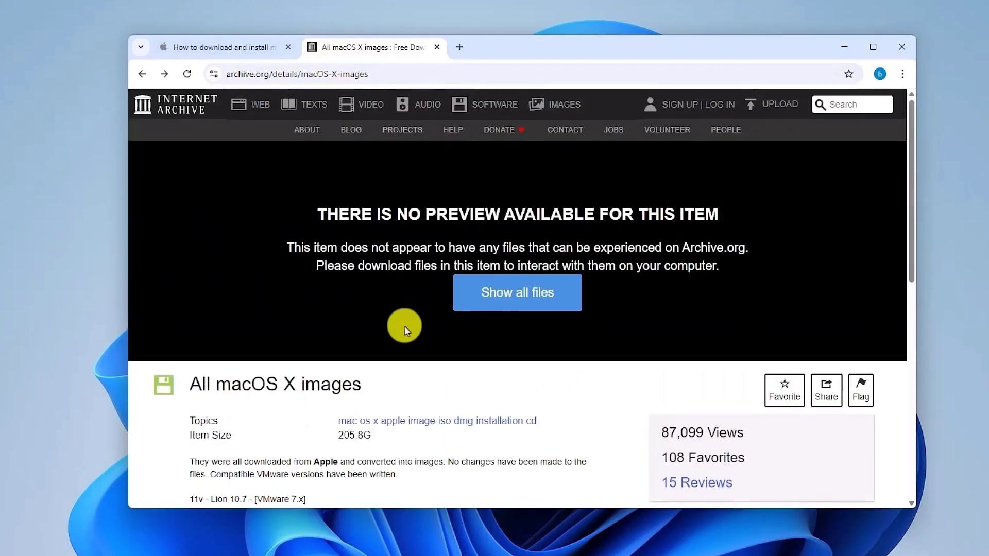
{"action": "scroll", "coordinate": [308, 369], "scroll_direction": "down", "scroll_amount": 5}
{"action": "left_click", "coordinate": [664, 319]}
{"action": "scroll", "coordinate": [633, 285], "scroll_direction": "down", "scroll_amount": 3}
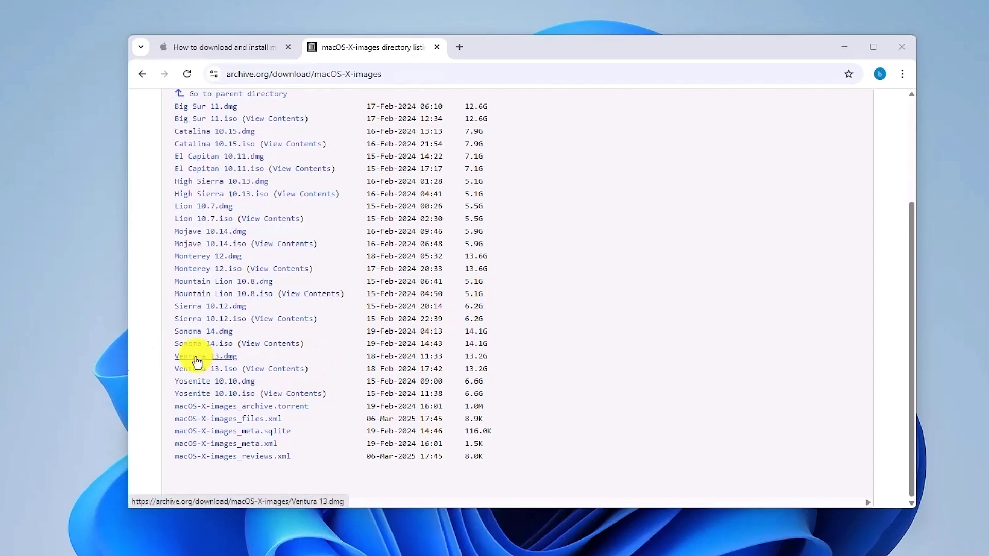
{"action": "left_click", "coordinate": [215, 358]}
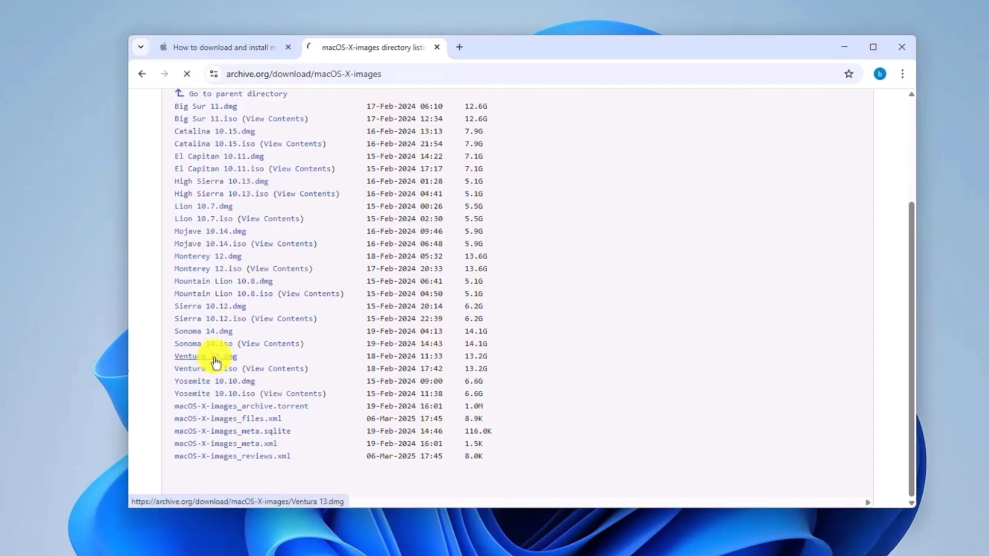
{"action": "left_click", "coordinate": [858, 75]}
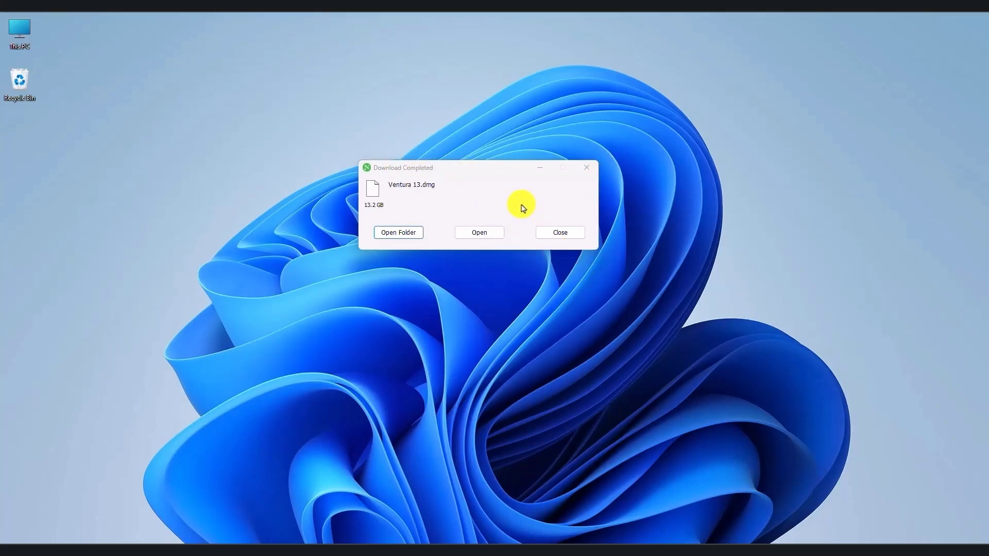
{"action": "left_click", "coordinate": [541, 232]}
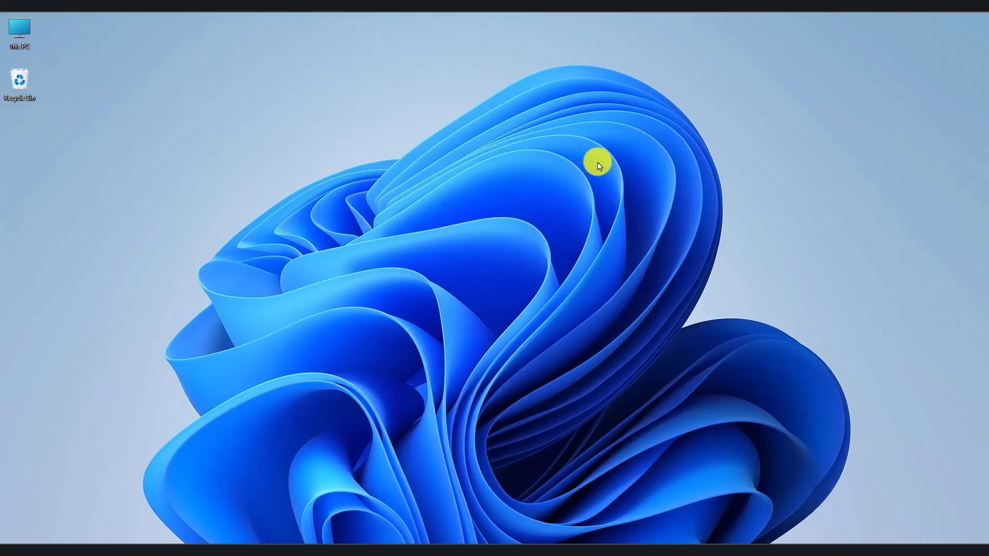
Switch to the browser and search the web for TransMac in a new tab.
{"action": "left_click", "coordinate": [615, 540]}
{"action": "left_click", "coordinate": [465, 88]}
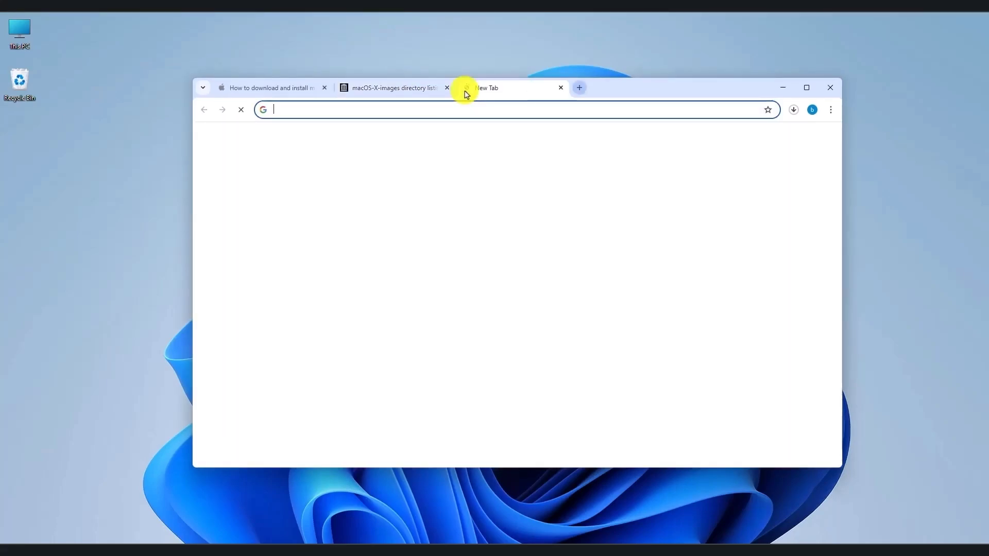
{"action": "type", "text": "TransMac"}
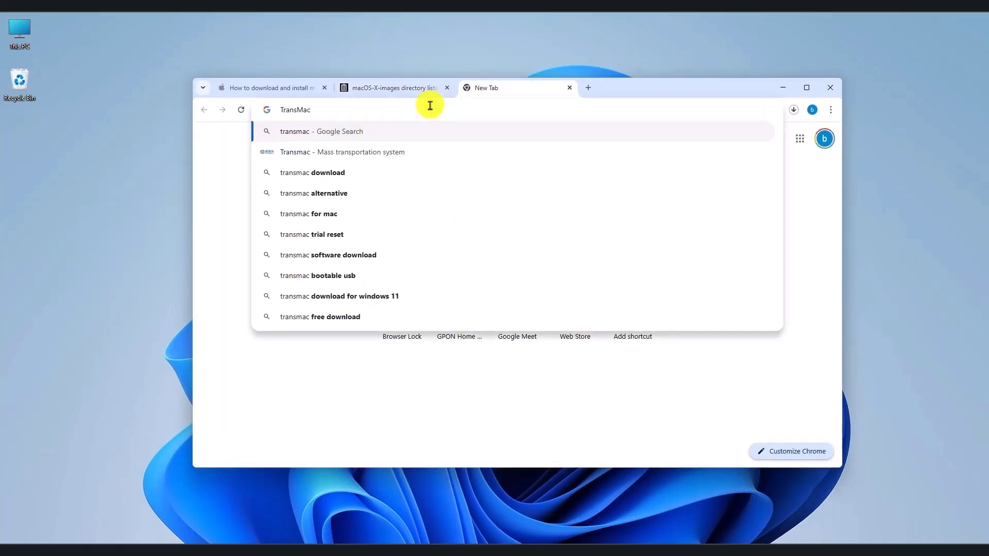
{"action": "key", "text": "Return"}
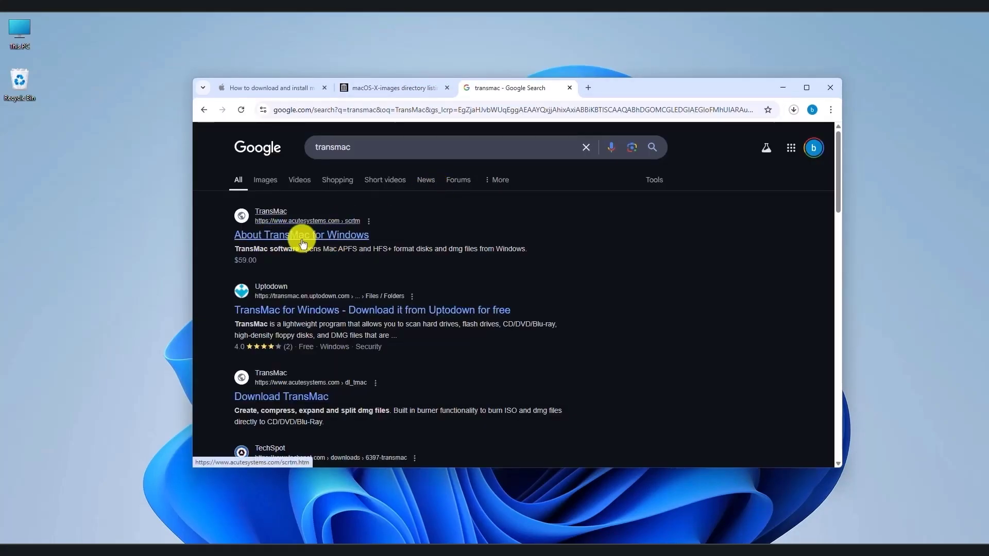
Open the About TransMac for Windows page on acutesystems.com and download tmsetup.zip.
{"action": "left_click", "coordinate": [313, 242]}
{"action": "scroll", "coordinate": [540, 267], "scroll_direction": "down", "scroll_amount": 3}
{"action": "scroll", "coordinate": [546, 279], "scroll_direction": "down", "scroll_amount": 15}
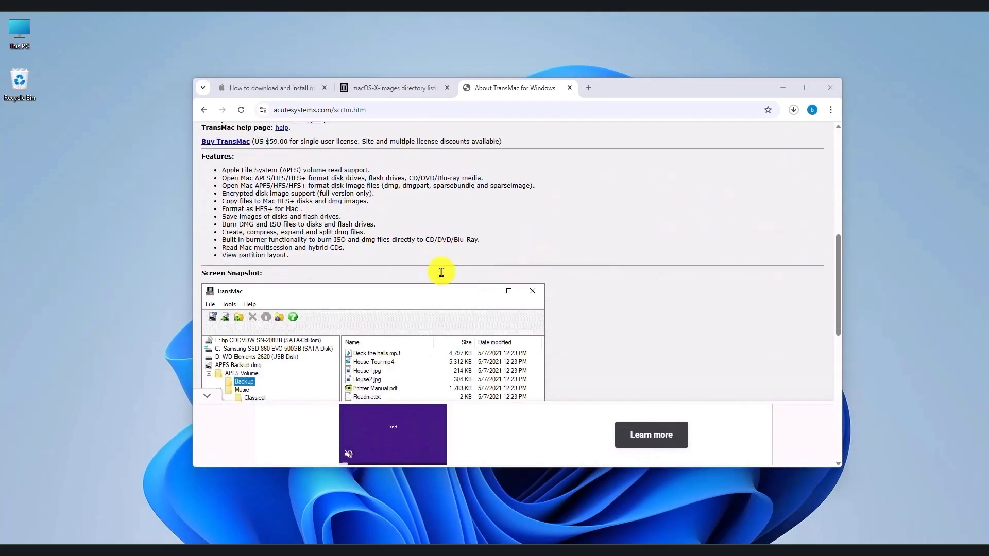
{"action": "scroll", "coordinate": [442, 272], "scroll_direction": "up", "scroll_amount": 2}
{"action": "scroll", "coordinate": [441, 272], "scroll_direction": "down", "scroll_amount": 2}
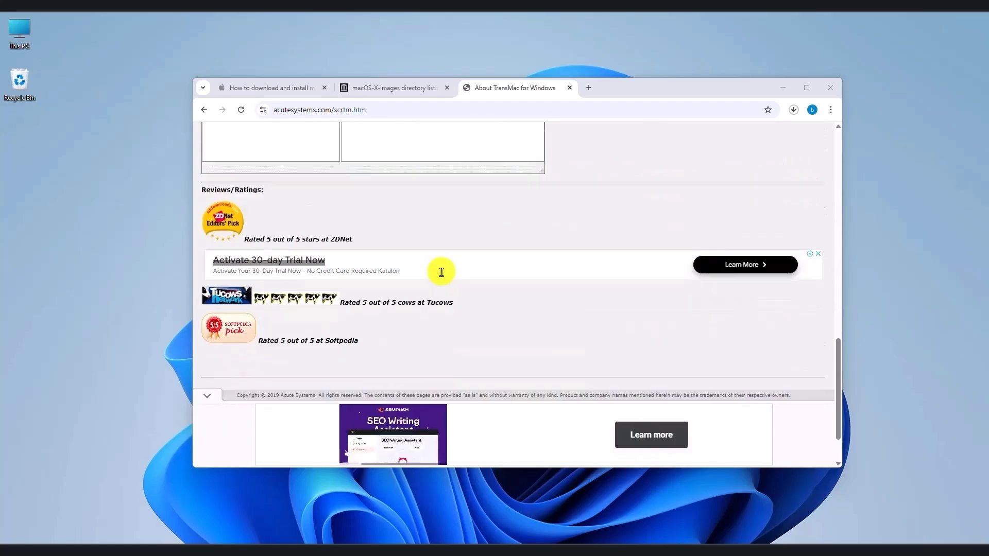
{"action": "scroll", "coordinate": [441, 272], "scroll_direction": "up", "scroll_amount": 3}
{"action": "scroll", "coordinate": [441, 272], "scroll_direction": "up", "scroll_amount": 8}
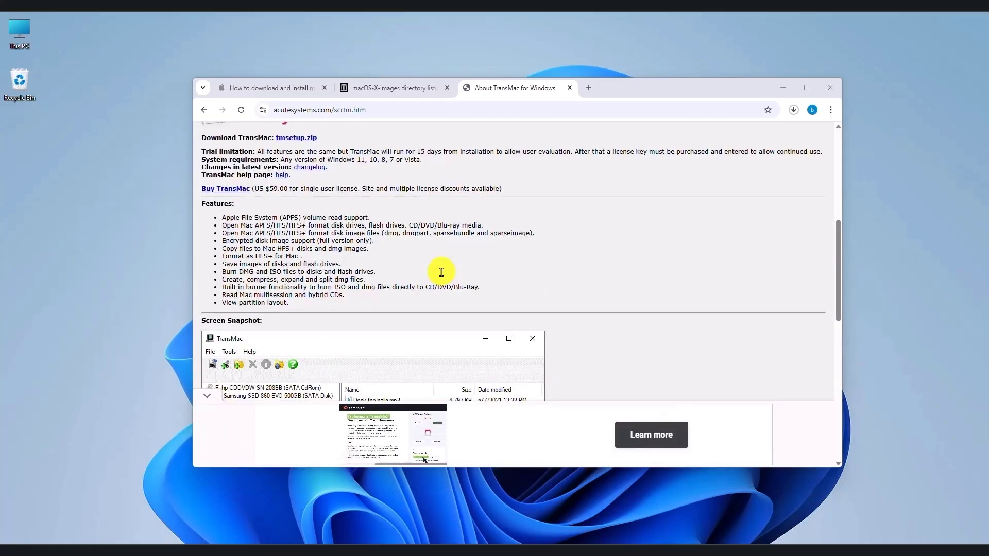
{"action": "left_click", "coordinate": [298, 241]}
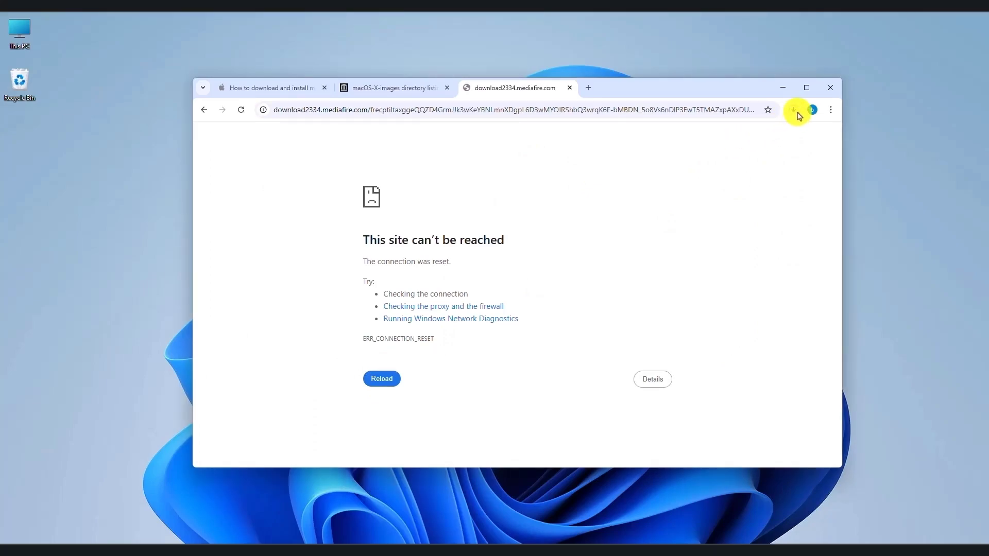
{"action": "left_click", "coordinate": [794, 110]}
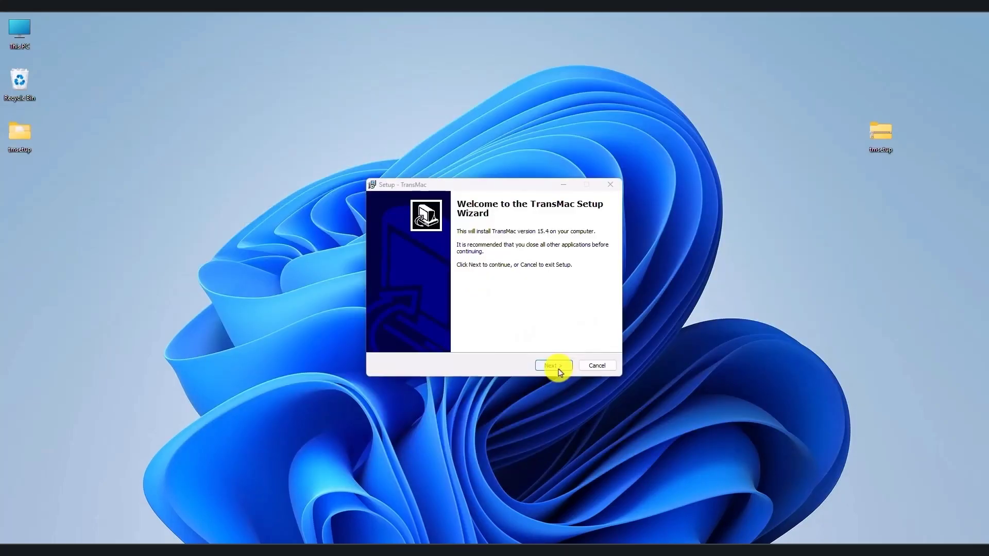
Accept the license agreement in the TransMac setup wizard and install the program with the default options.
{"action": "left_click", "coordinate": [556, 368]}
{"action": "left_click", "coordinate": [371, 343]}
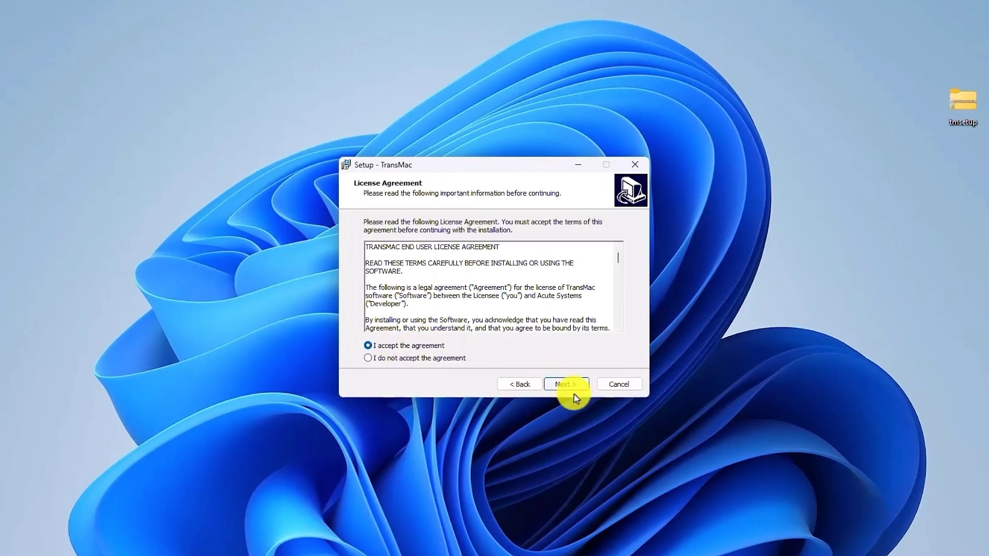
{"action": "left_click", "coordinate": [572, 383]}
{"action": "left_click", "coordinate": [566, 384]}
{"action": "left_click", "coordinate": [564, 381]}
{"action": "left_click", "coordinate": [564, 381]}
{"action": "left_click", "coordinate": [564, 381]}
Finish the setup with View Readme.txt off and Run TransMac on, and continue into the TransMac trial.
{"action": "left_click", "coordinate": [461, 264]}
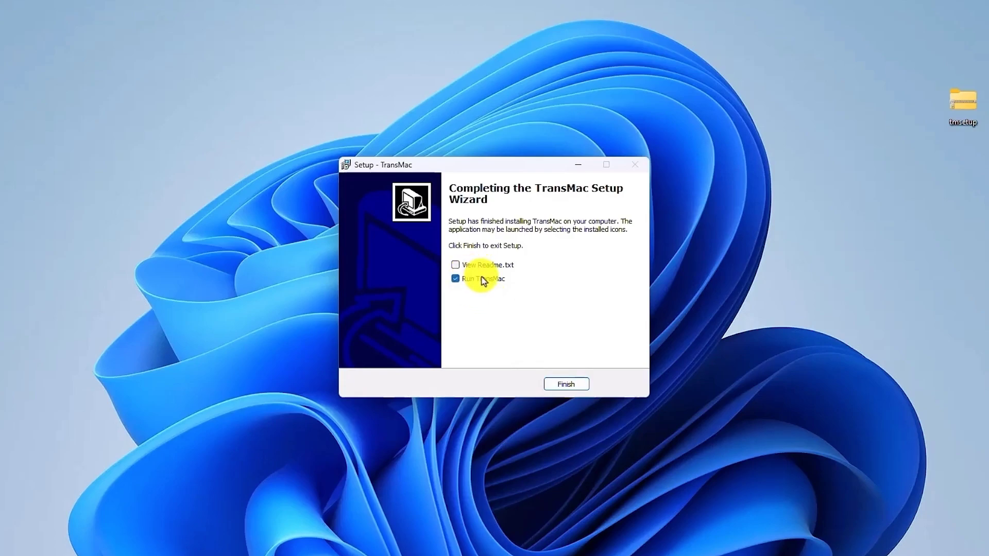
{"action": "left_click", "coordinate": [561, 383]}
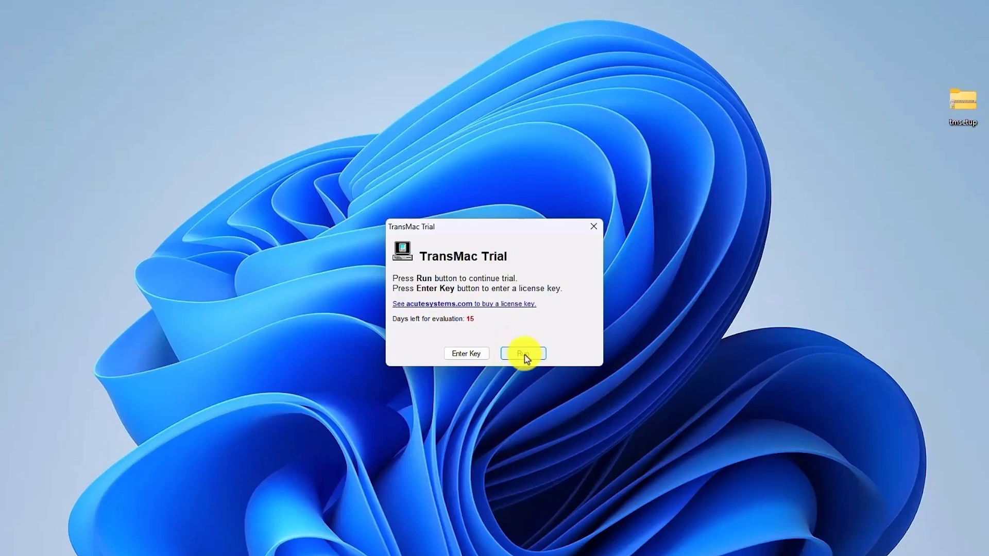
{"action": "left_click", "coordinate": [523, 354]}
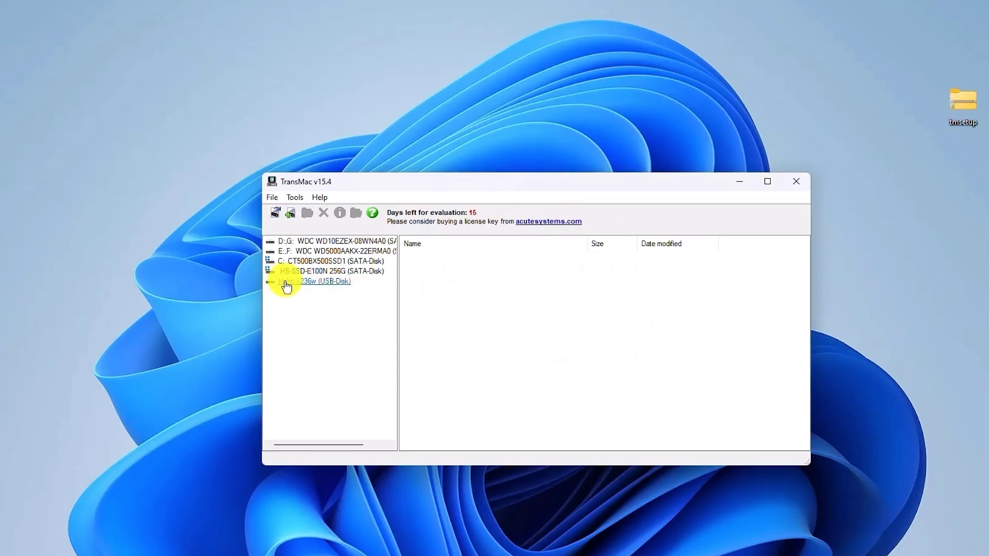
Try to restore the hp v236w USB disk with a disk image, restarting TransMac as administrator and continuing the trial.
{"action": "right_click", "coordinate": [302, 286]}
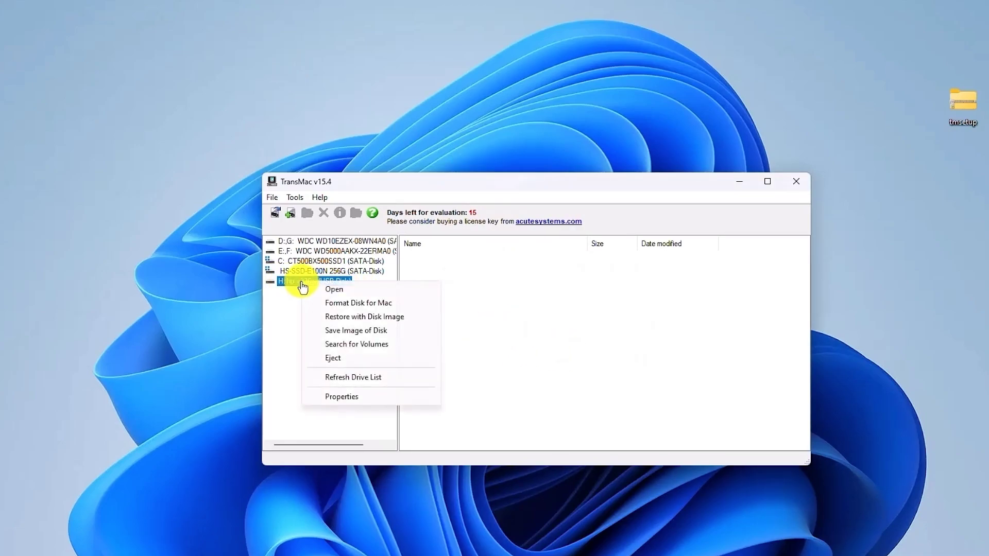
{"action": "left_click", "coordinate": [384, 320]}
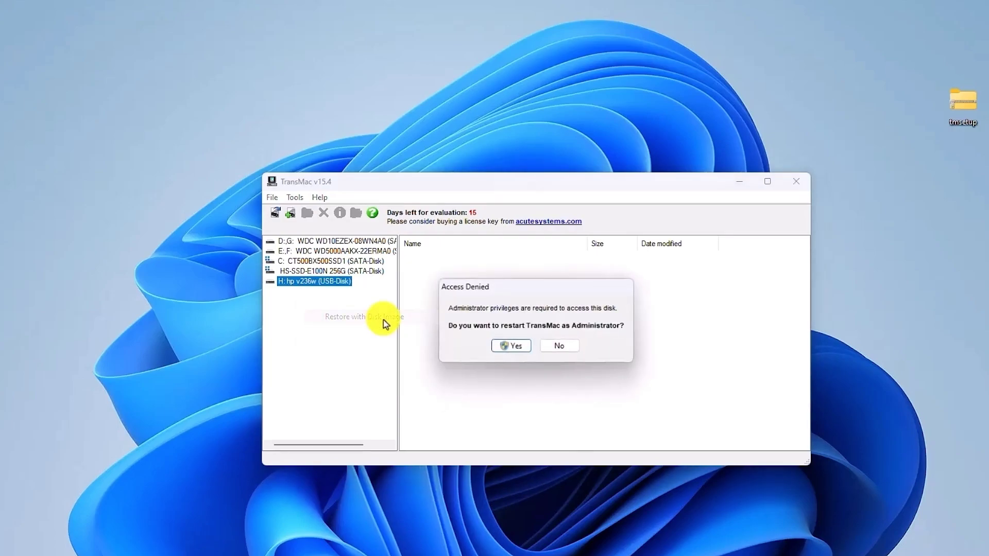
{"action": "left_click", "coordinate": [509, 346]}
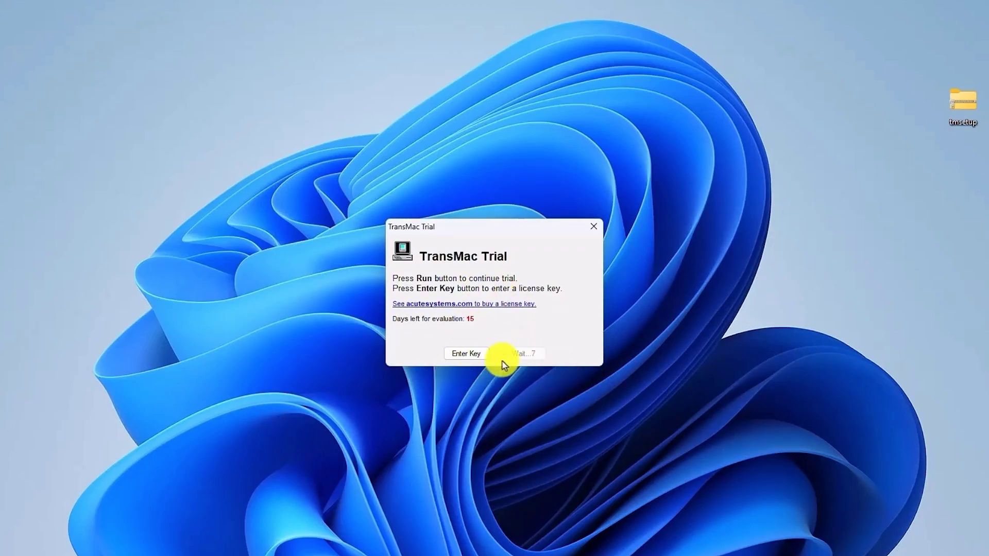
{"action": "left_click", "coordinate": [259, 1]}
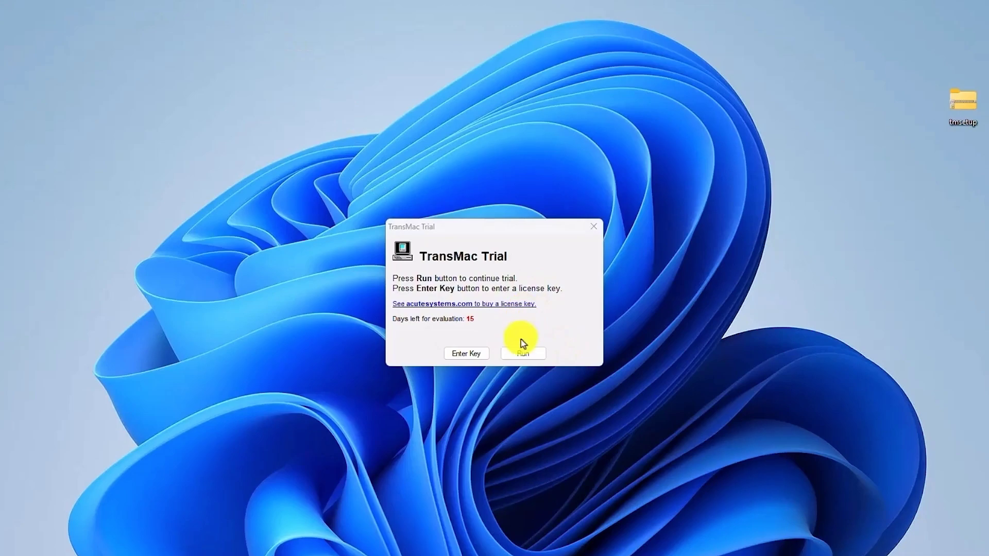
{"action": "left_click", "coordinate": [523, 351]}
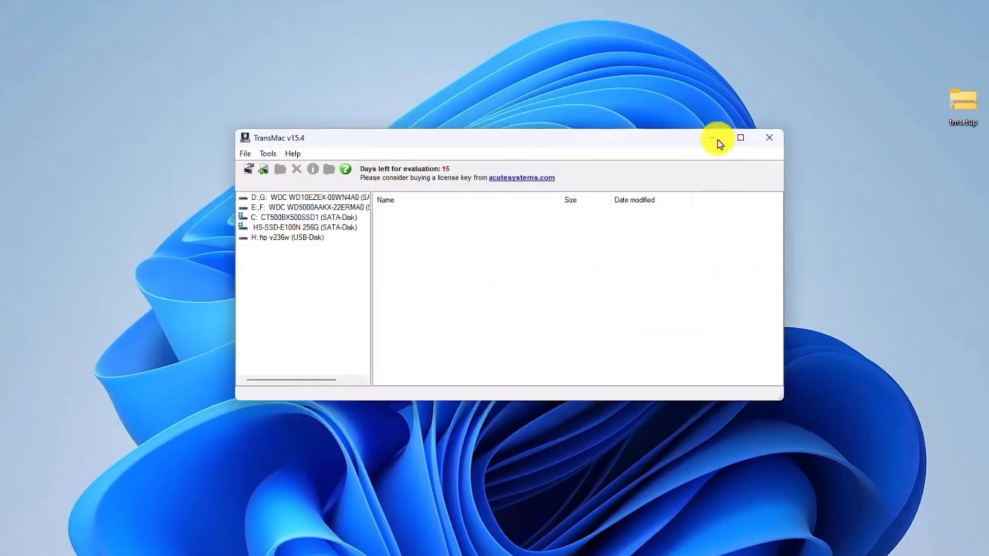
Restore the hp v236w USB disk (H:) with the Ventura 13.dmg disk image from Downloads, accepting the overwrite of its volumes.
{"action": "right_click", "coordinate": [297, 266]}
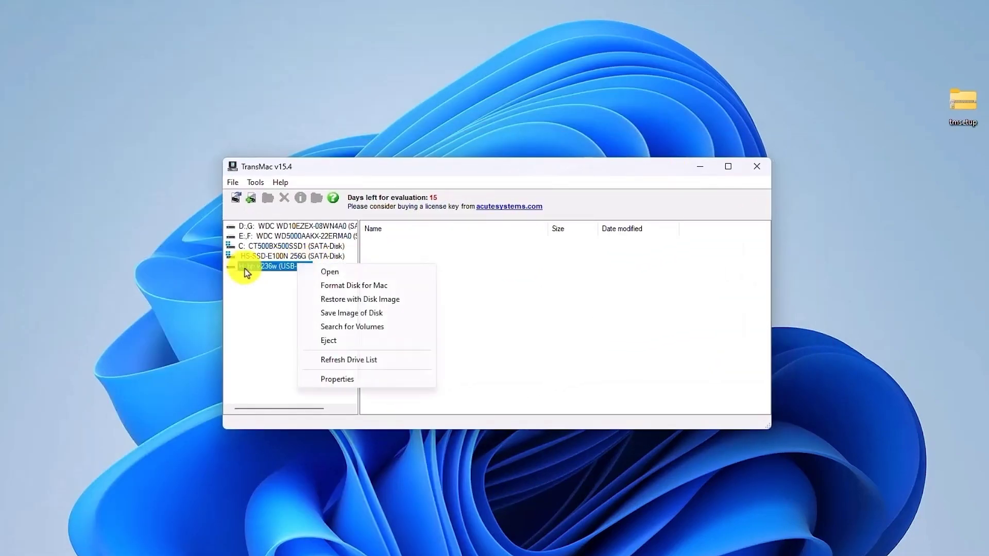
{"action": "left_click", "coordinate": [409, 300]}
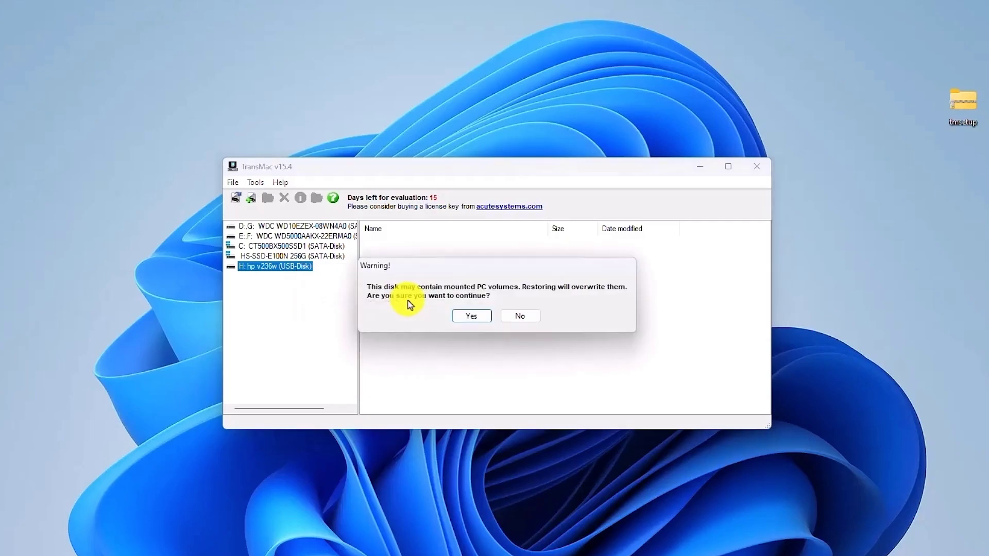
{"action": "left_click", "coordinate": [472, 317]}
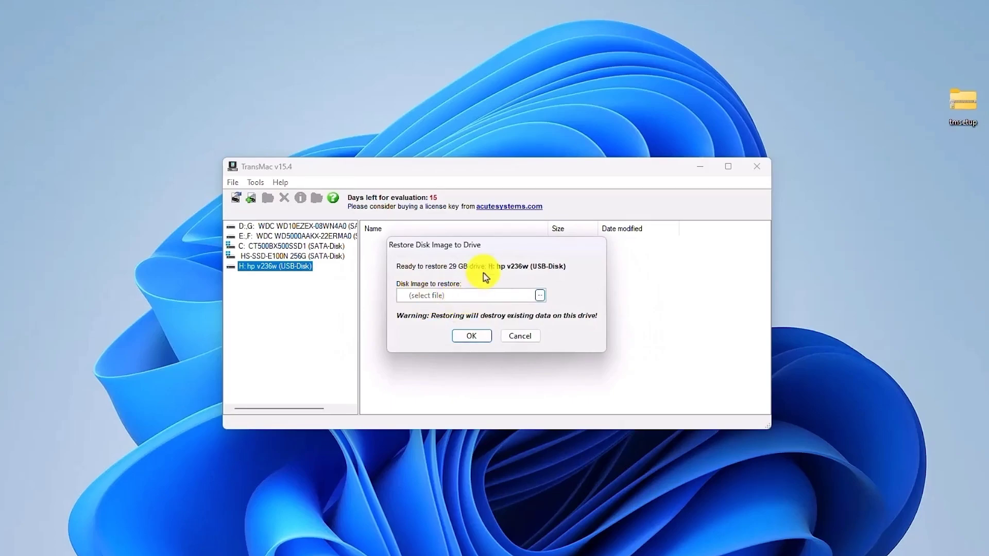
{"action": "left_click", "coordinate": [539, 295]}
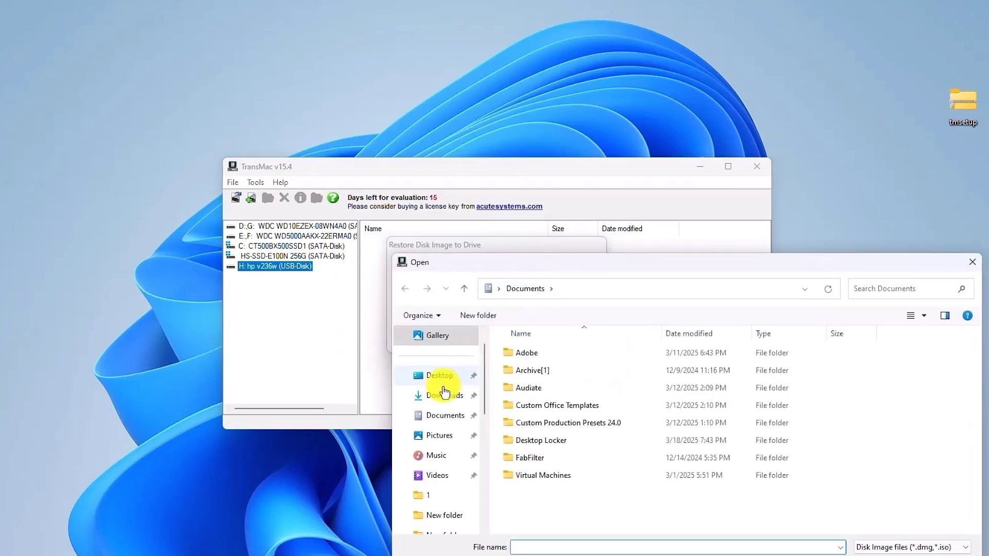
{"action": "left_click", "coordinate": [441, 395]}
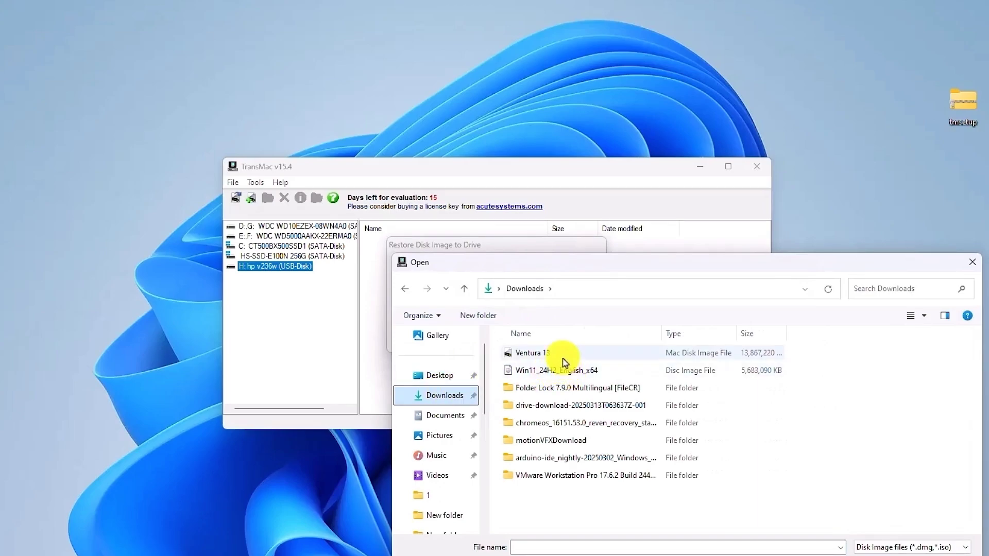
{"action": "left_click", "coordinate": [535, 353]}
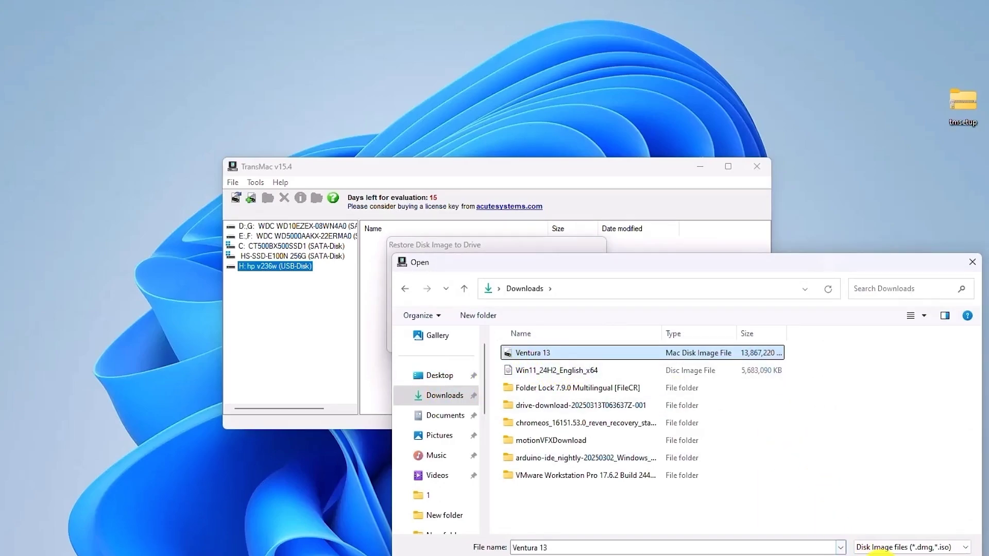
{"action": "left_click", "coordinate": [874, 555]}
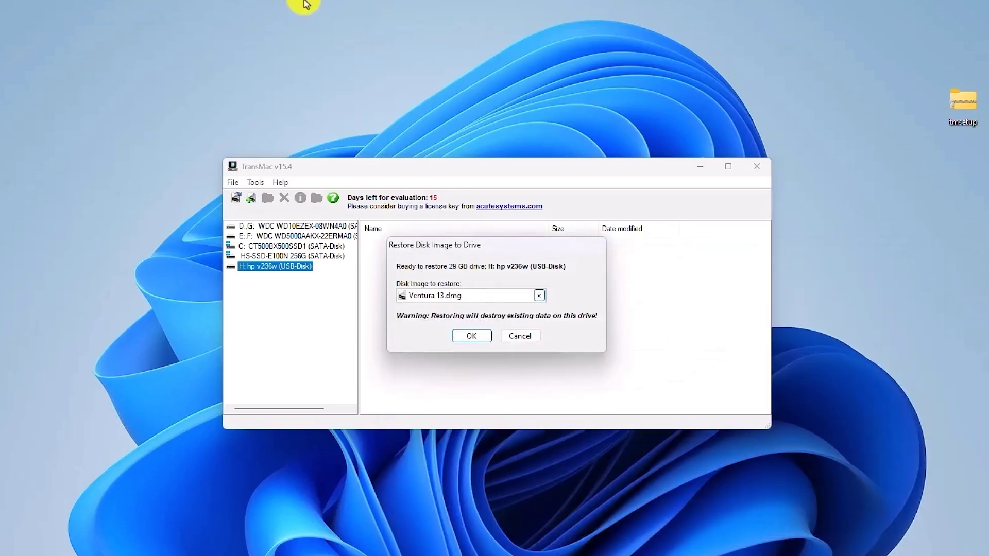
{"action": "left_click", "coordinate": [483, 340]}
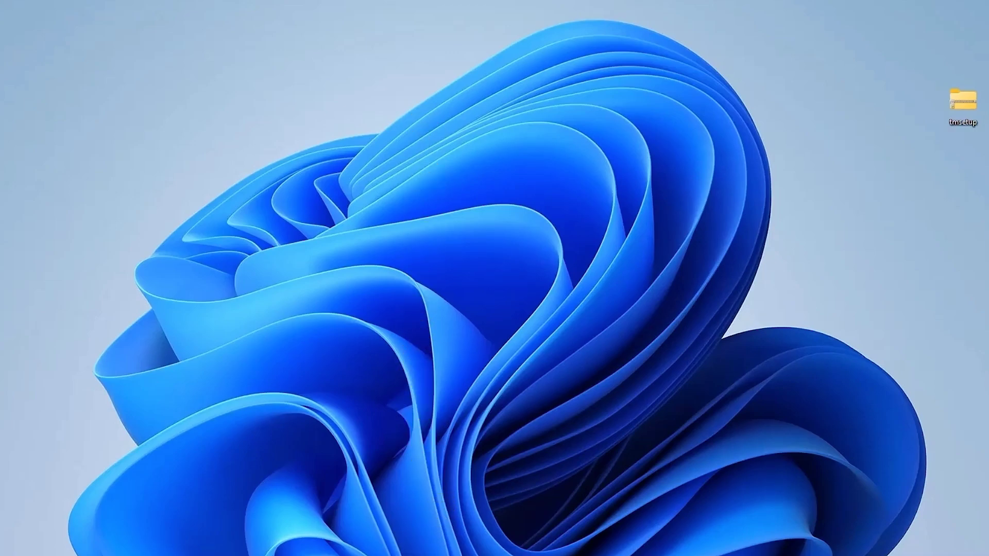
Eject USB Drive (H:) from This PC in File Explorer.
{"action": "key", "text": "super+e"}
{"action": "left_click", "coordinate": [452, 155]}
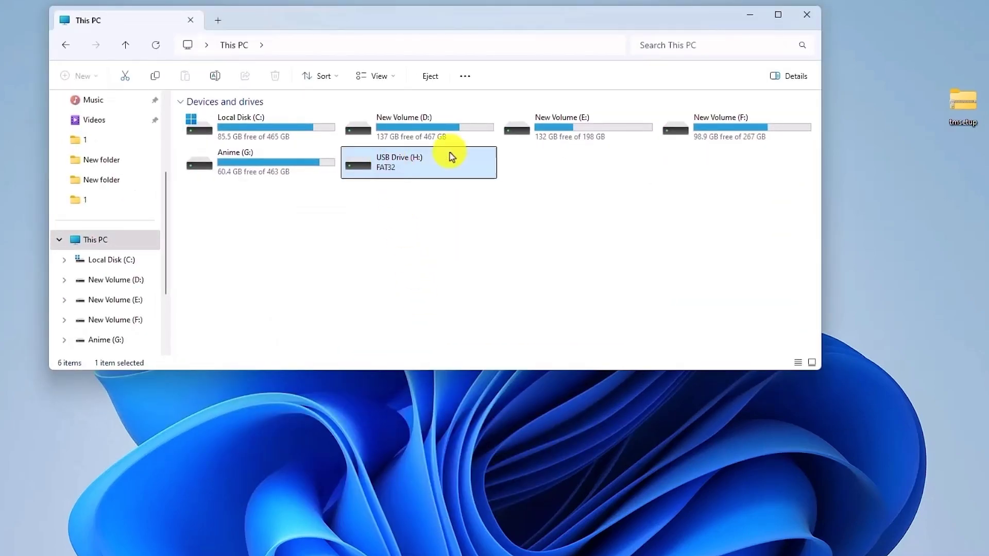
{"action": "right_click", "coordinate": [432, 166]}
{"action": "left_click", "coordinate": [418, 283]}
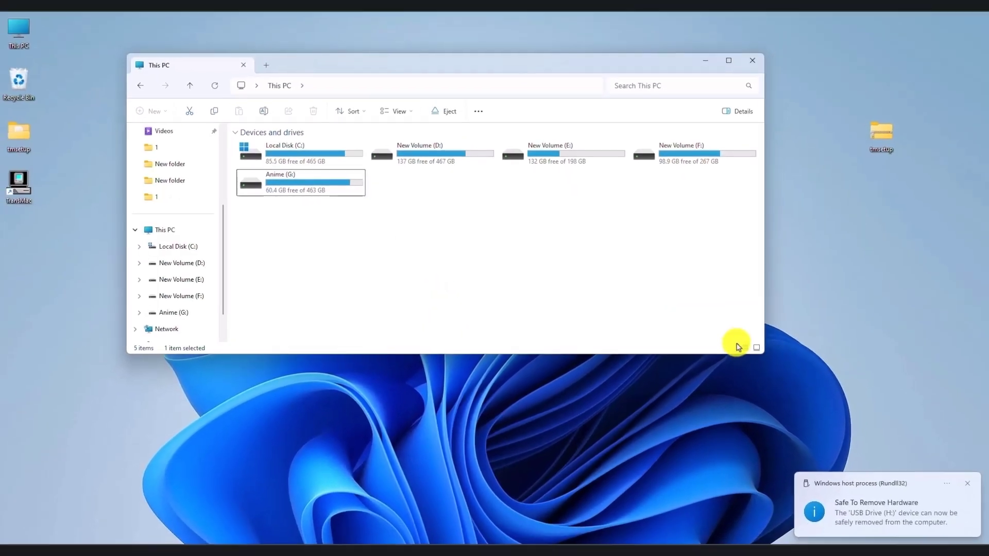